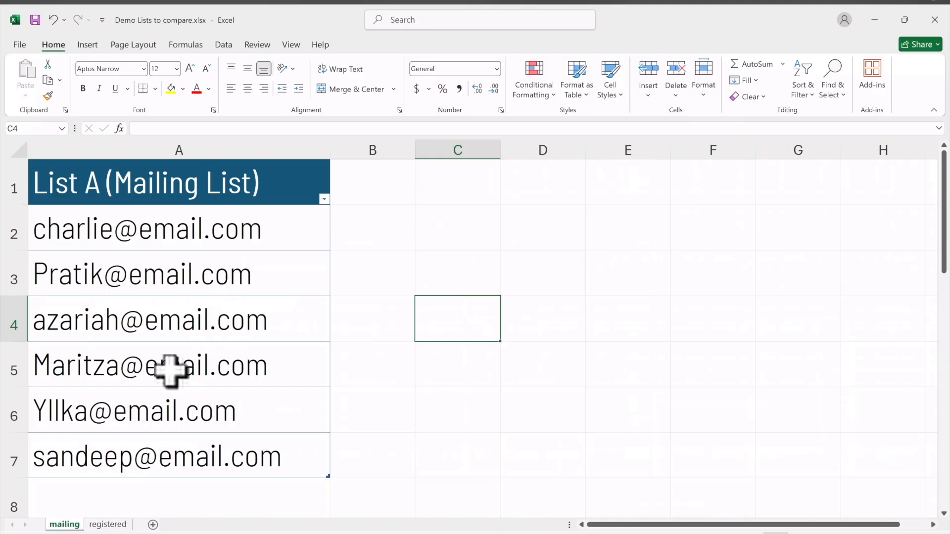
Step: Review the email lists on the mailing and registered sheets of the workbook
left_click(113, 525)
left_click(63, 526)
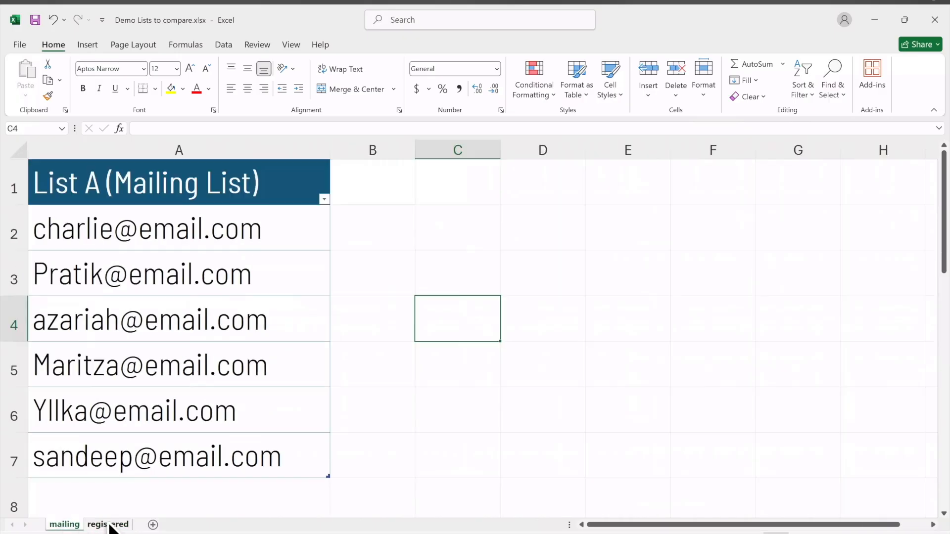
scroll(147, 399, "down", 3)
scroll(148, 399, "up", 2)
scroll(148, 399, "up", 2)
scroll(147, 399, "down", 10)
scroll(147, 399, "up", 11)
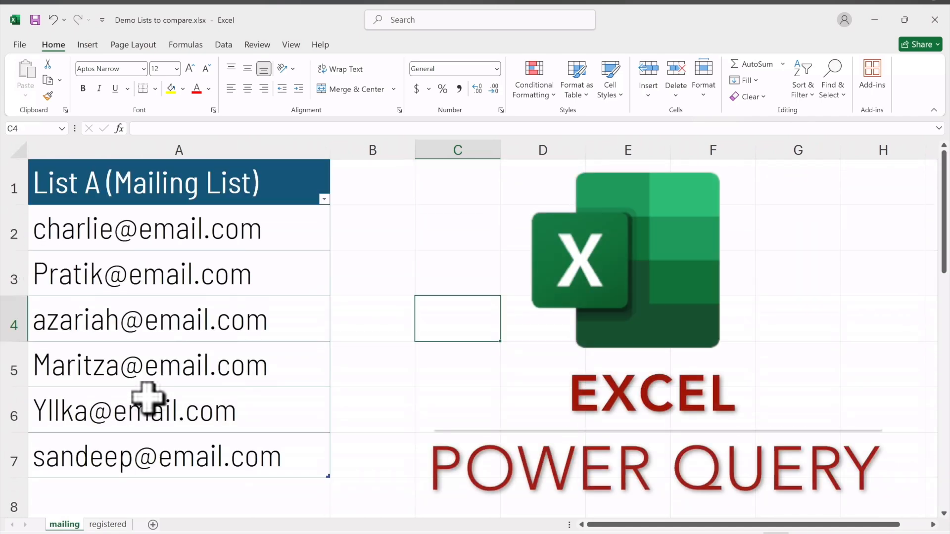
left_click(394, 290)
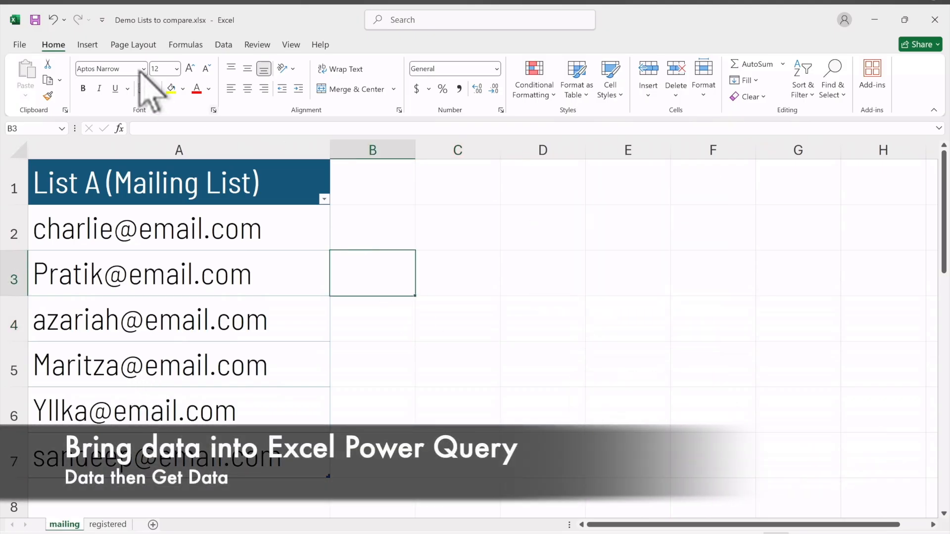
left_click(113, 524)
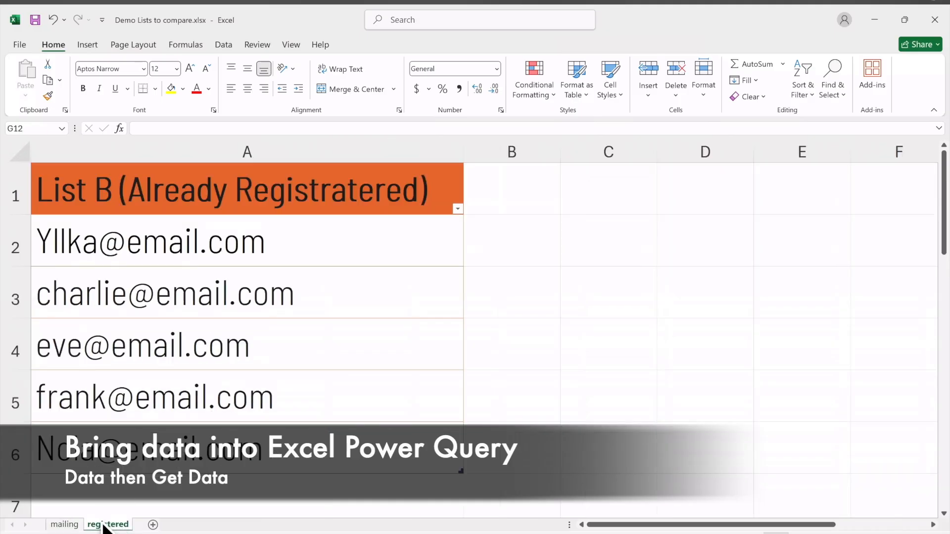
left_click(66, 525)
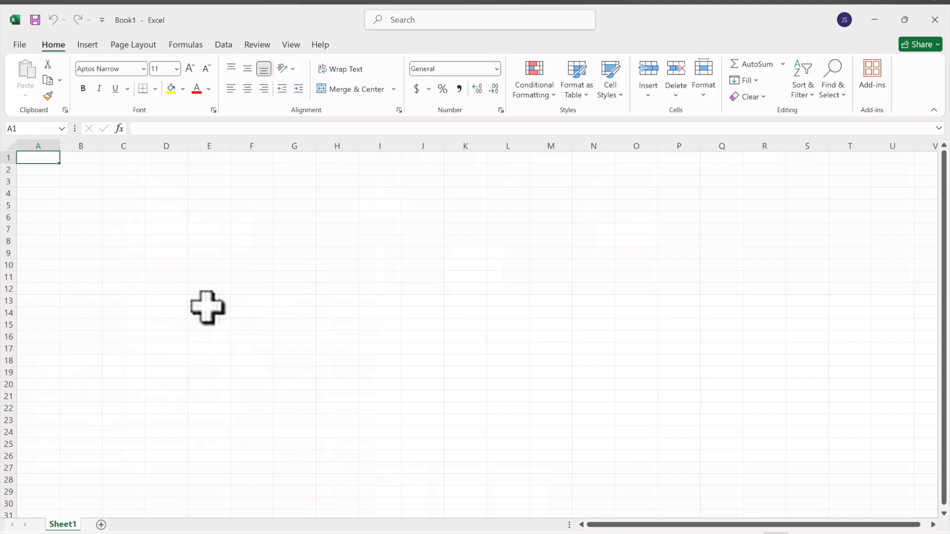
Step: Import the workbook Demo Lists to compare.xlsx from Downloads through Get Data from Excel Workbook
left_click(223, 44)
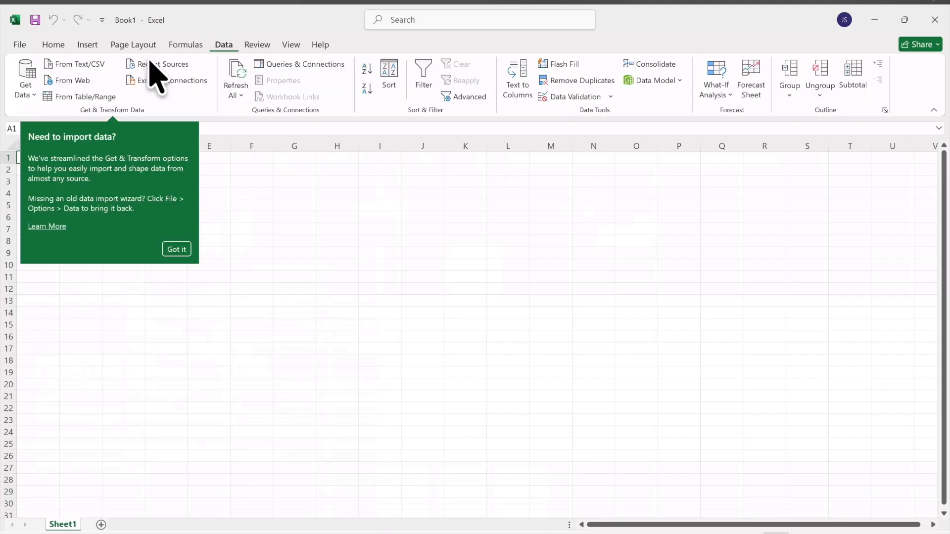
left_click(34, 93)
mouse_move(57, 123)
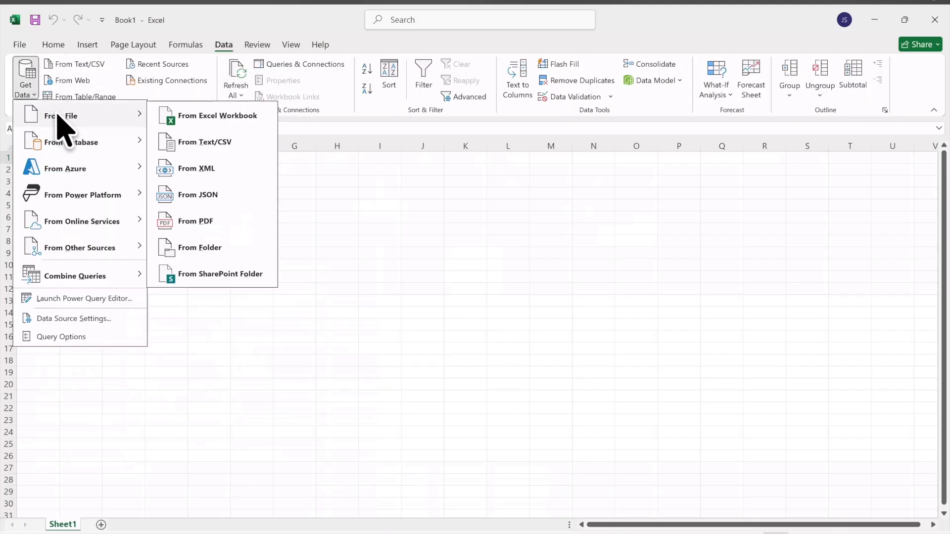
left_click(187, 119)
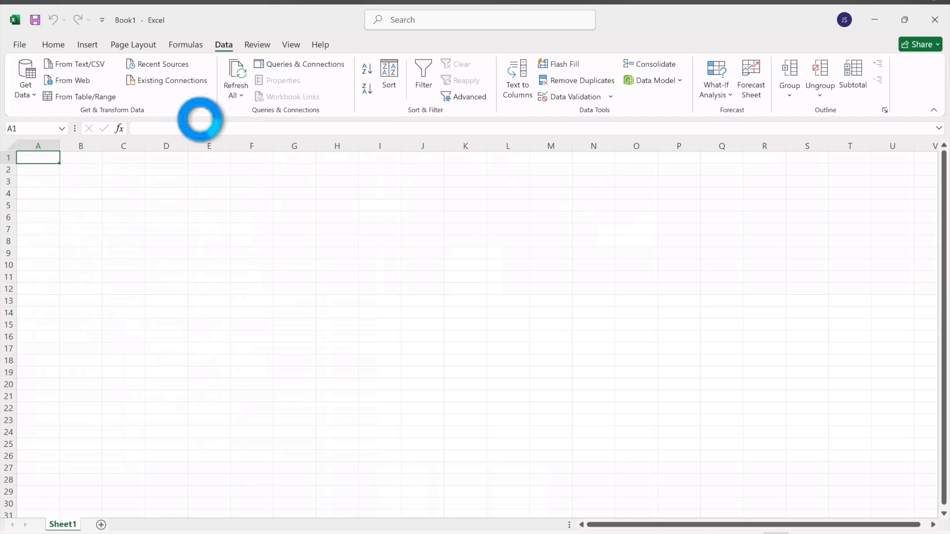
left_click(194, 117)
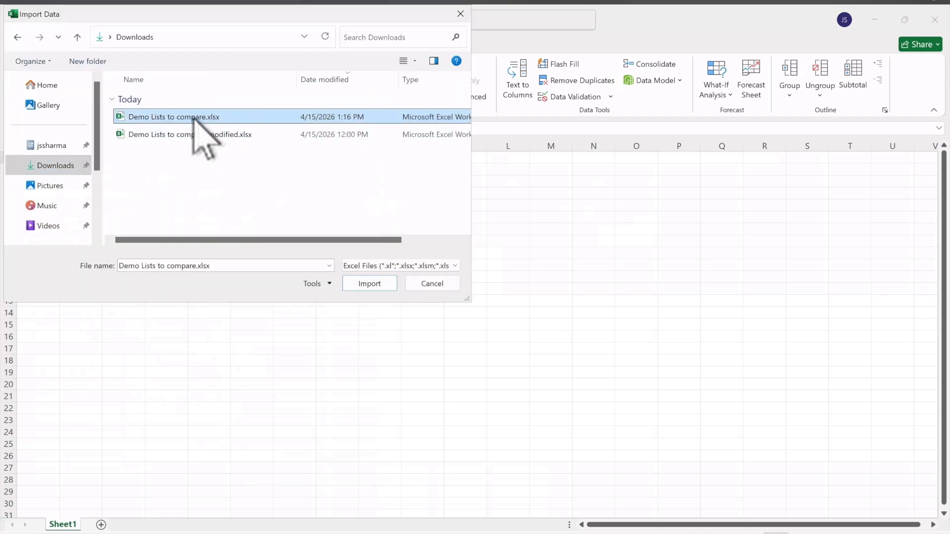
left_click(366, 284)
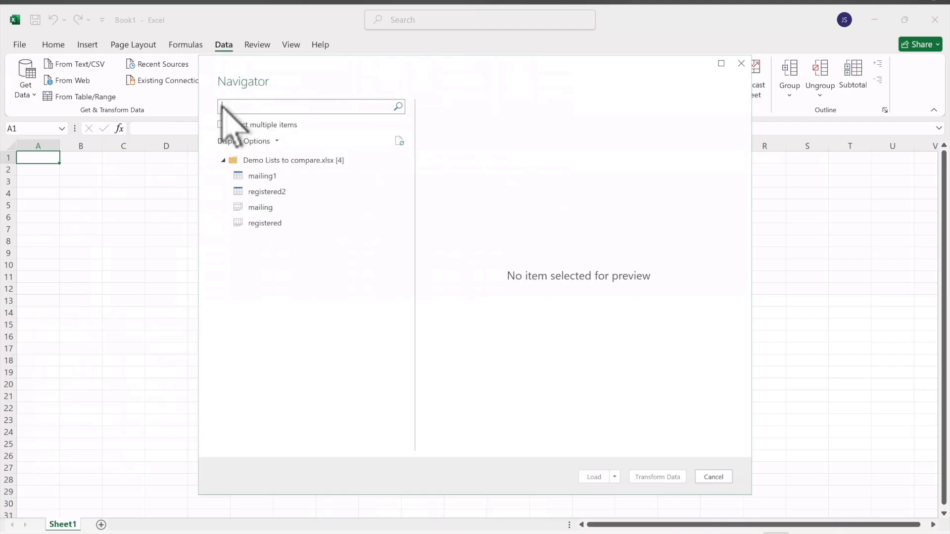
Step: Select both the mailing1 and registered2 tables in the Navigator and open them for transformation in Power Query
left_click(222, 124)
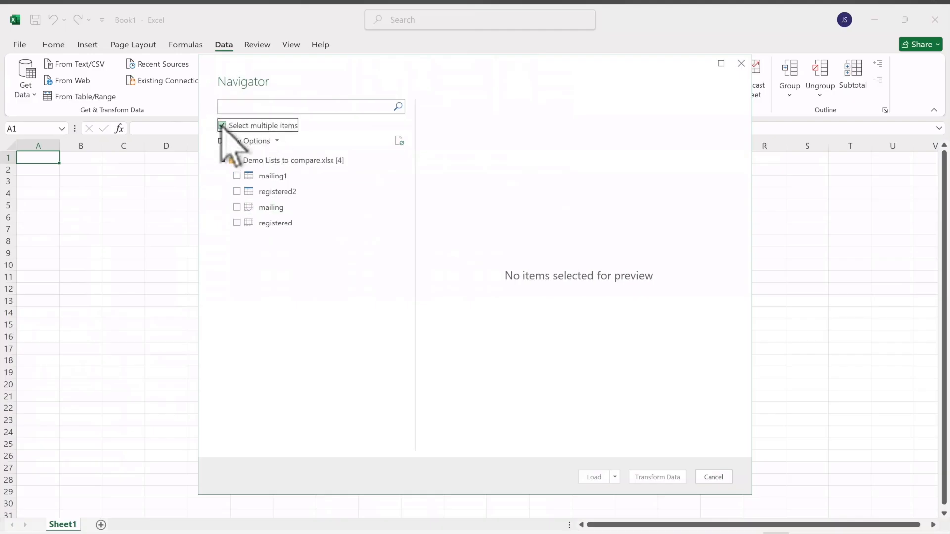
left_click(230, 176)
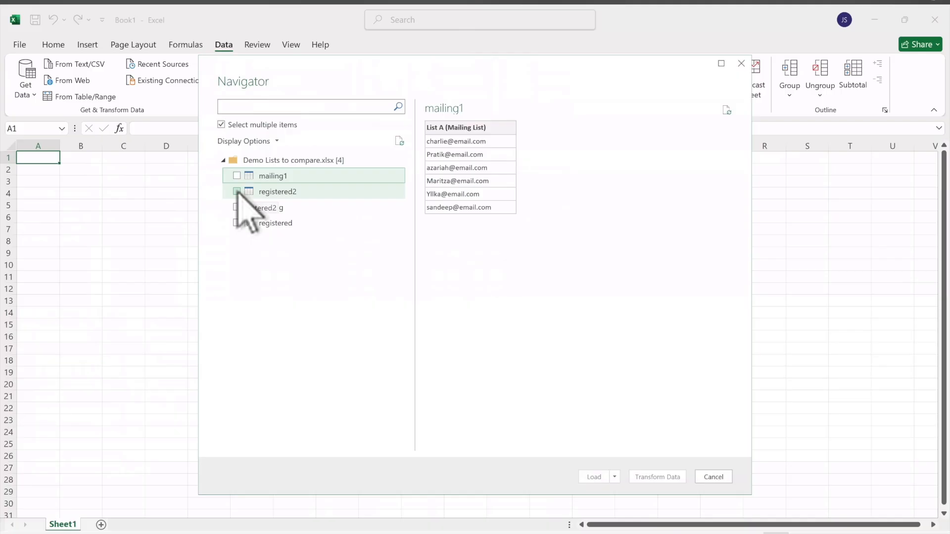
left_click(237, 191)
left_click(236, 176)
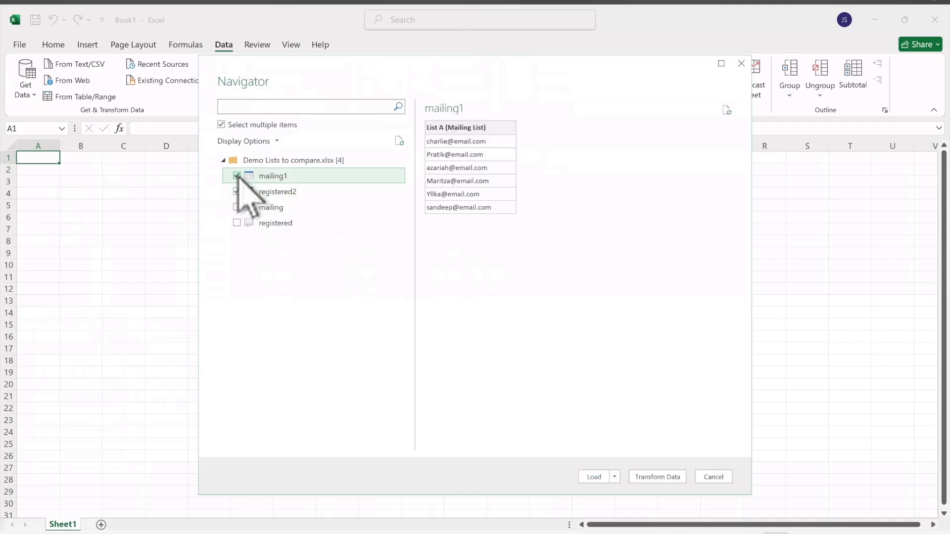
left_click(664, 477)
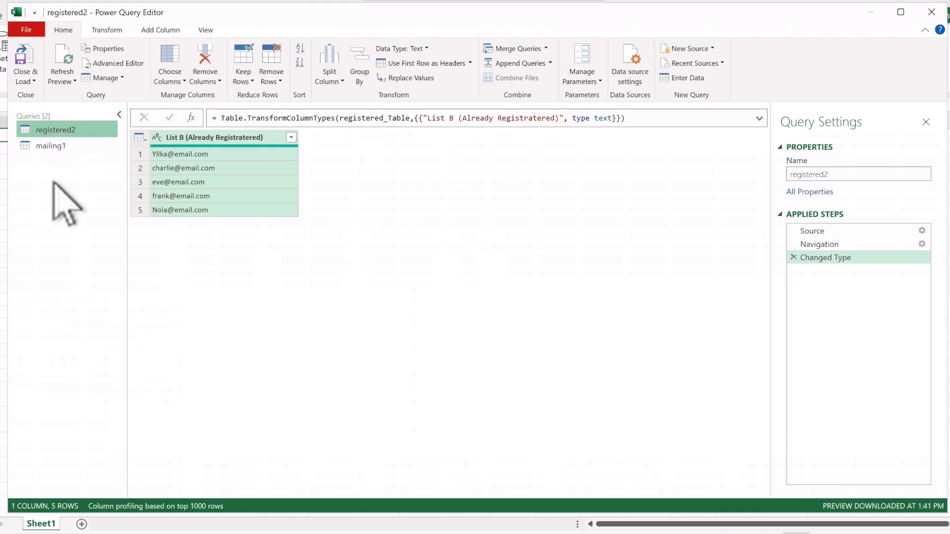
Step: Move the mailing1 query above registered2 in the queries list
left_click(69, 145)
left_click_drag(71, 143, 35, 127)
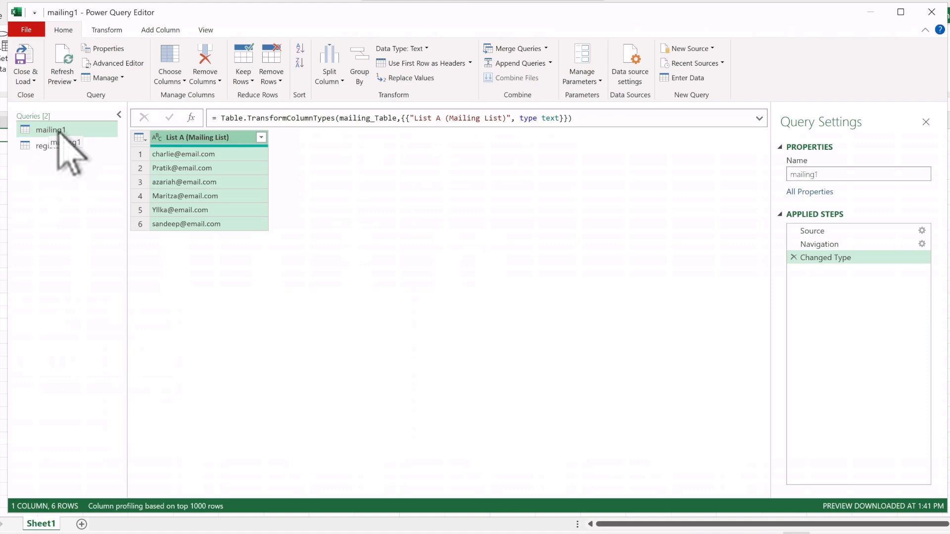
Step: Trim and lowercase the List A (Mailing List) column in the mailing1 query
left_click(222, 135)
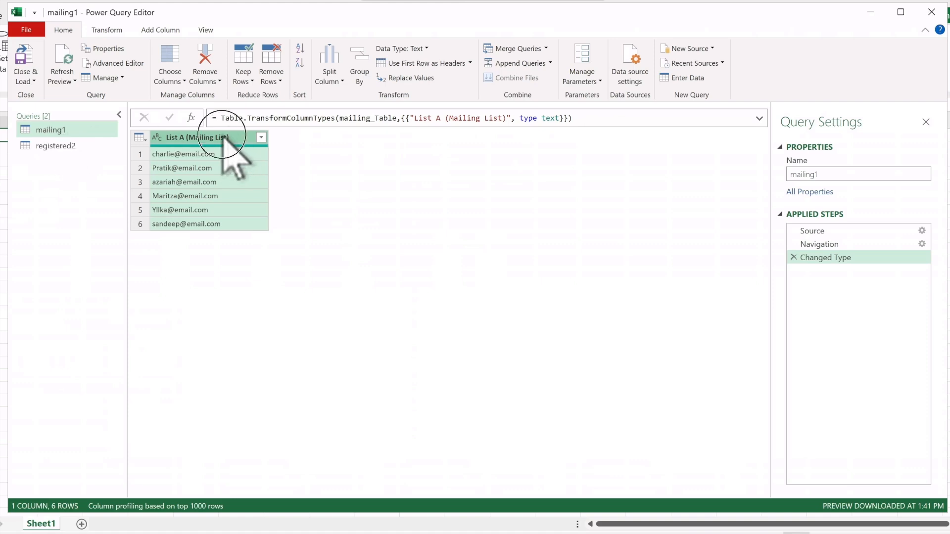
left_click(108, 32)
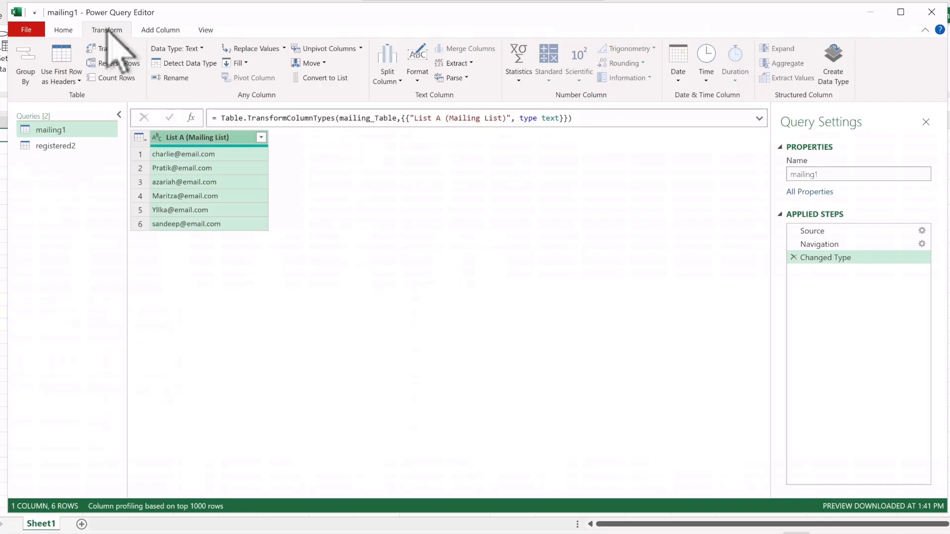
left_click(417, 77)
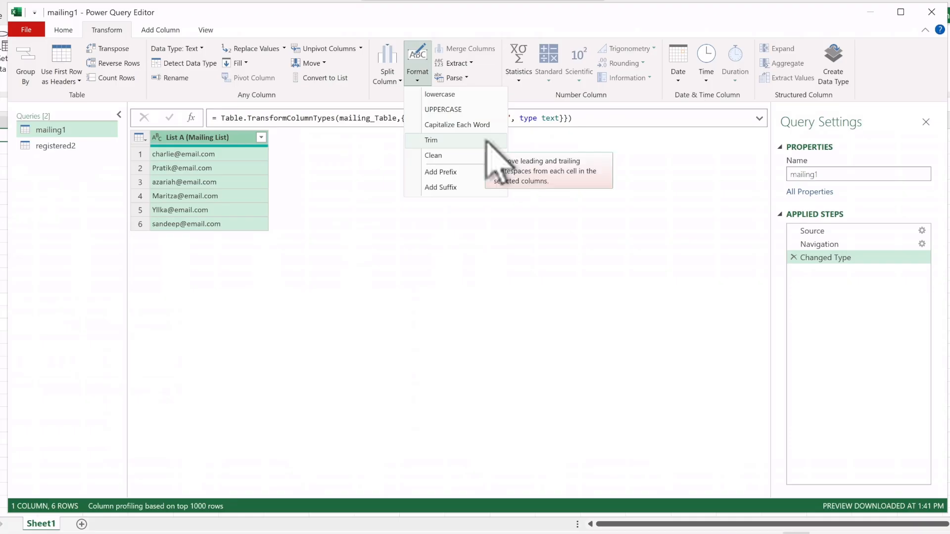
left_click(461, 142)
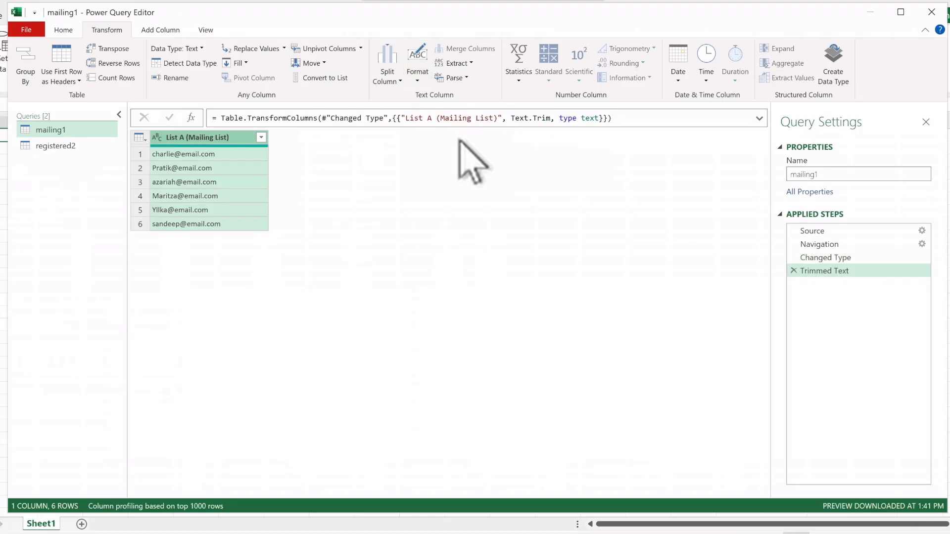
left_click(418, 76)
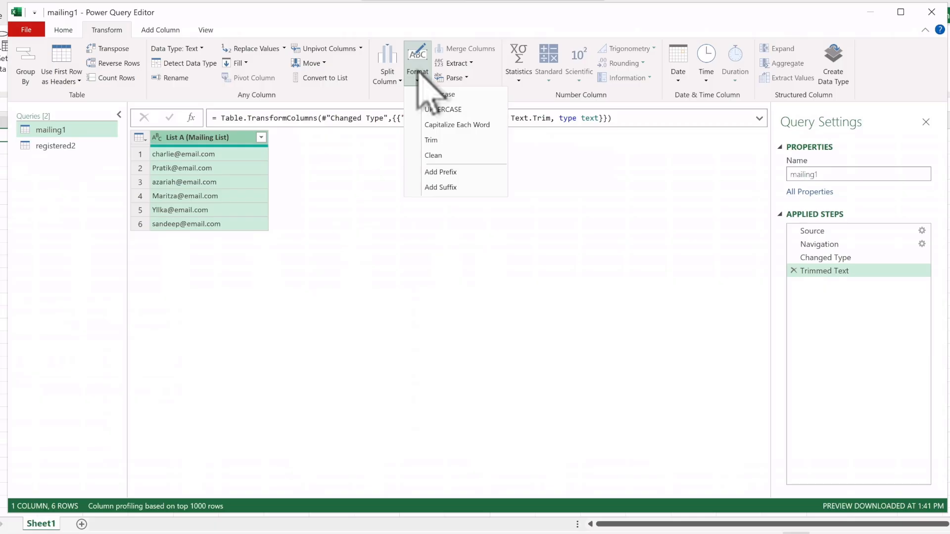
left_click(444, 94)
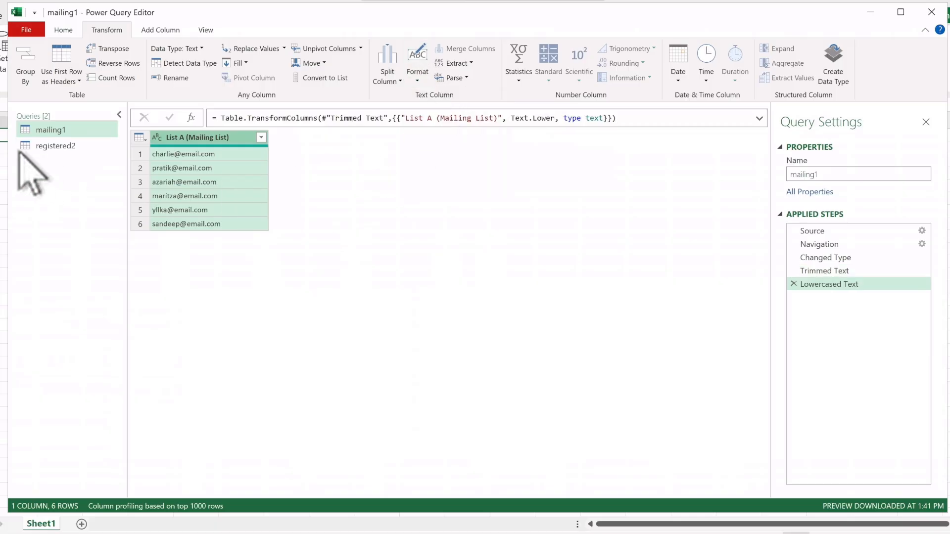
Step: Trim and lowercase the List B (Already Registratered) column in the registered2 query
left_click(54, 146)
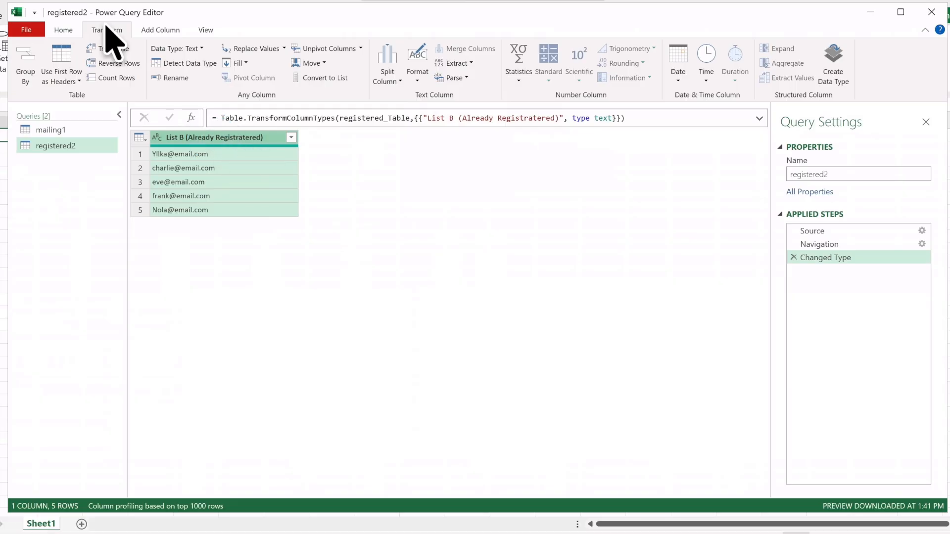
left_click(417, 71)
left_click(462, 141)
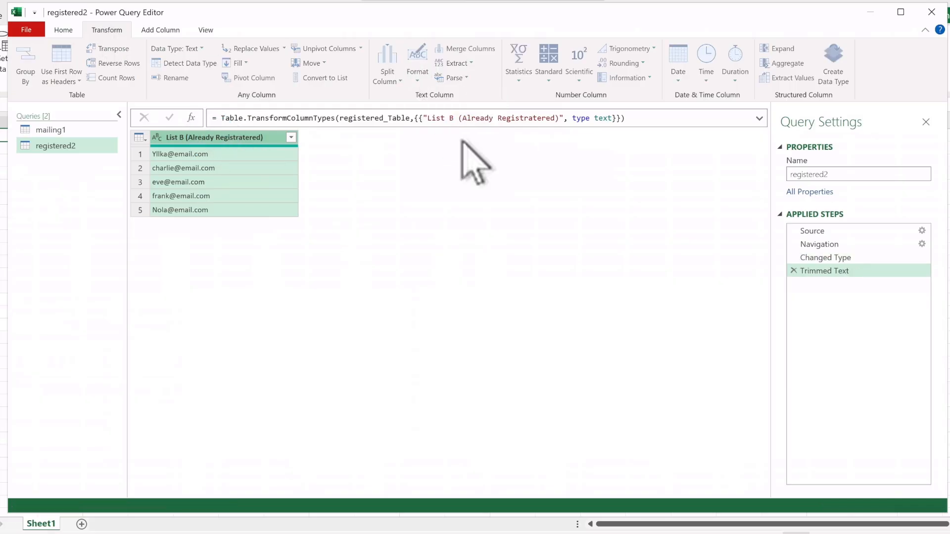
left_click(415, 68)
left_click(443, 93)
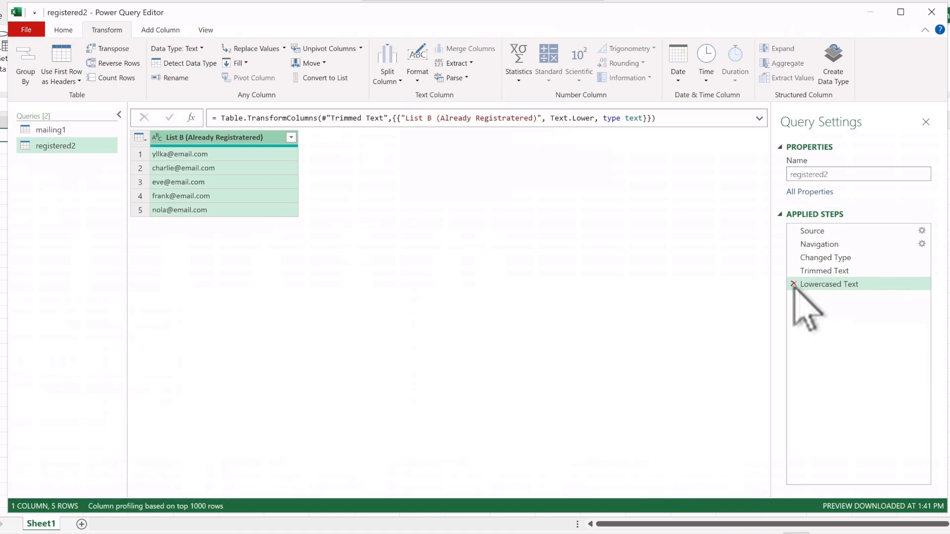
Step: Start a Merge Queries as New operation from the mailing1 query
left_click(74, 132)
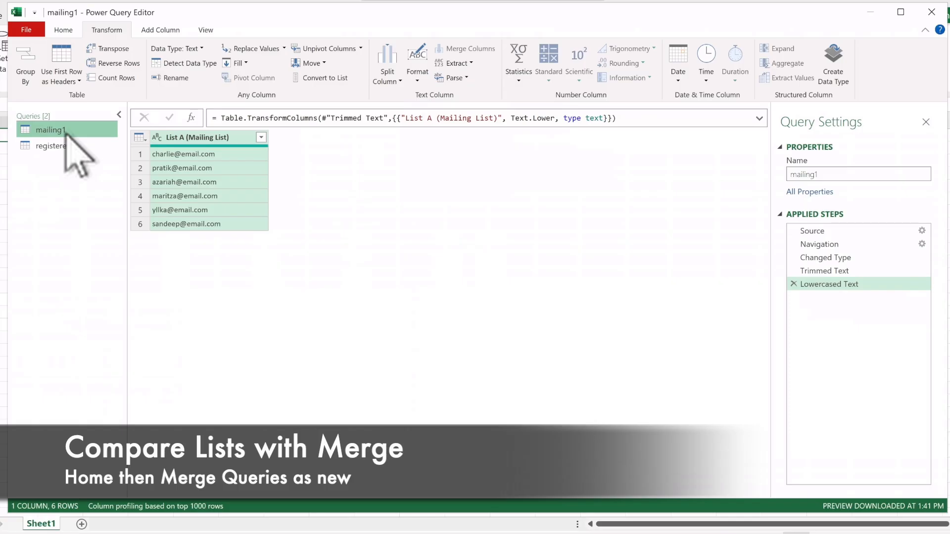
left_click(62, 29)
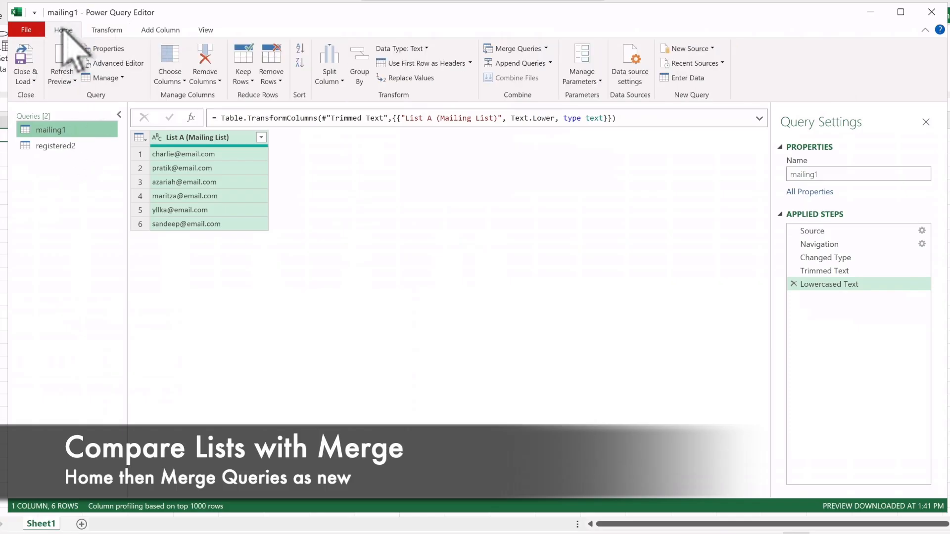
left_click(546, 48)
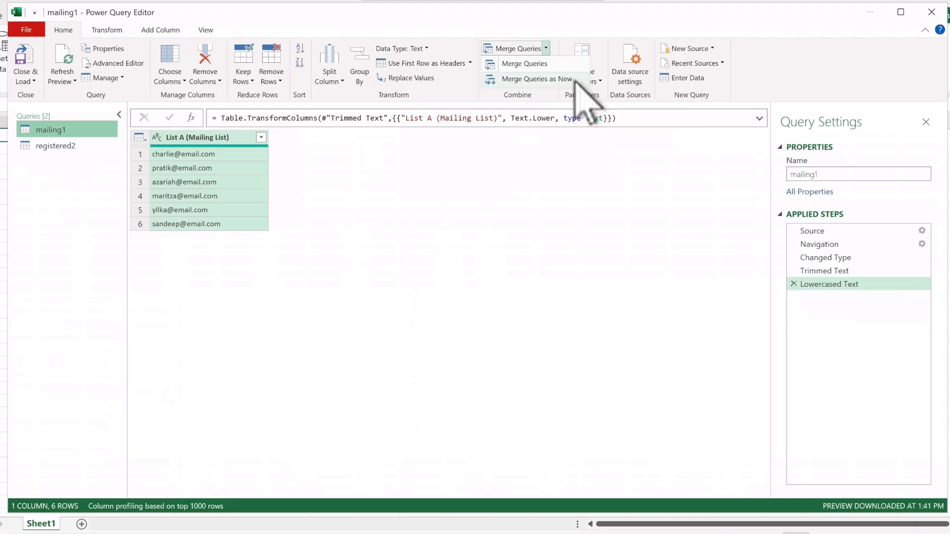
left_click(569, 80)
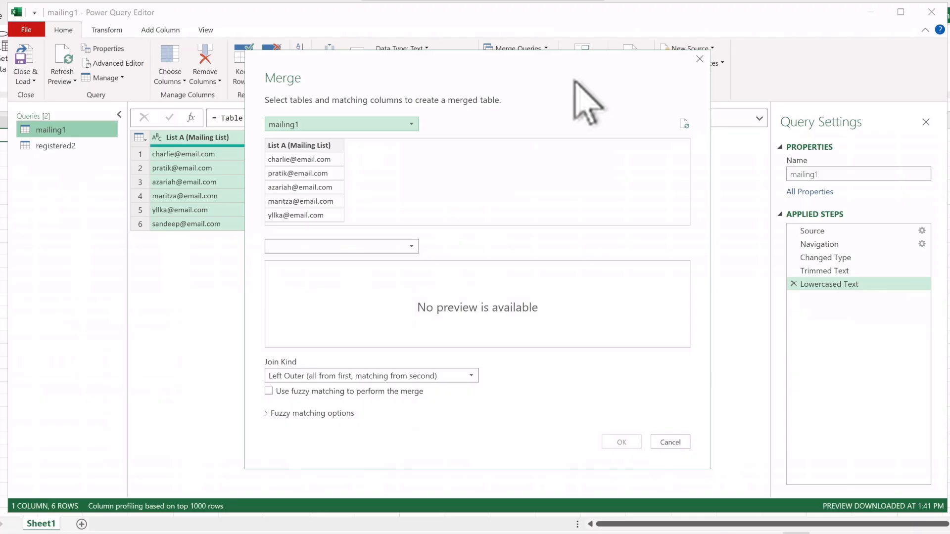
Step: Match mailing1's List A (Mailing List) column with registered2's List B (Already Registratered) column in the merge
left_click(400, 125)
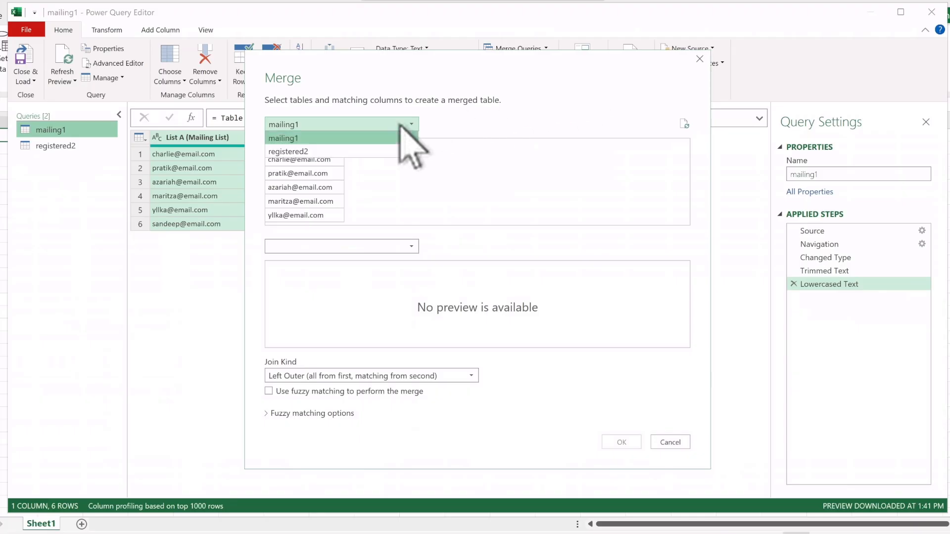
left_click(378, 137)
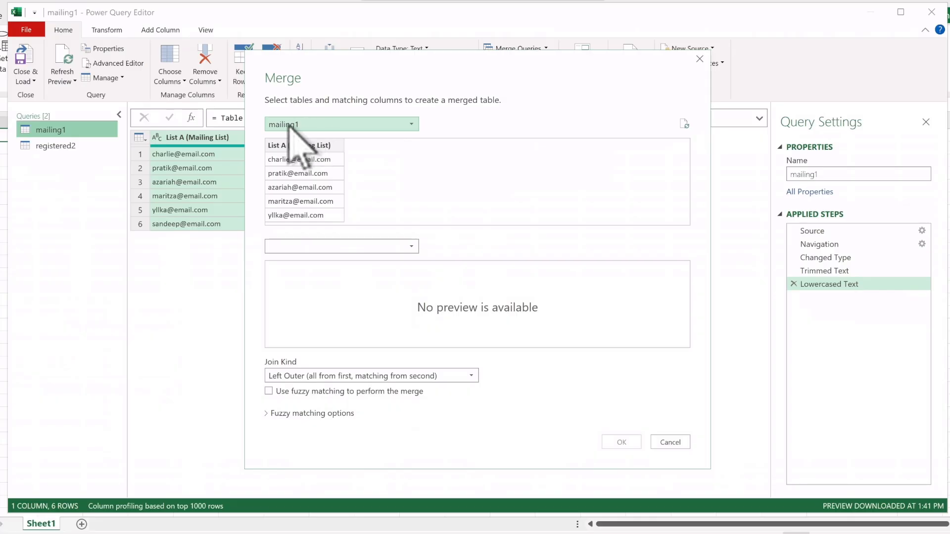
left_click(305, 145)
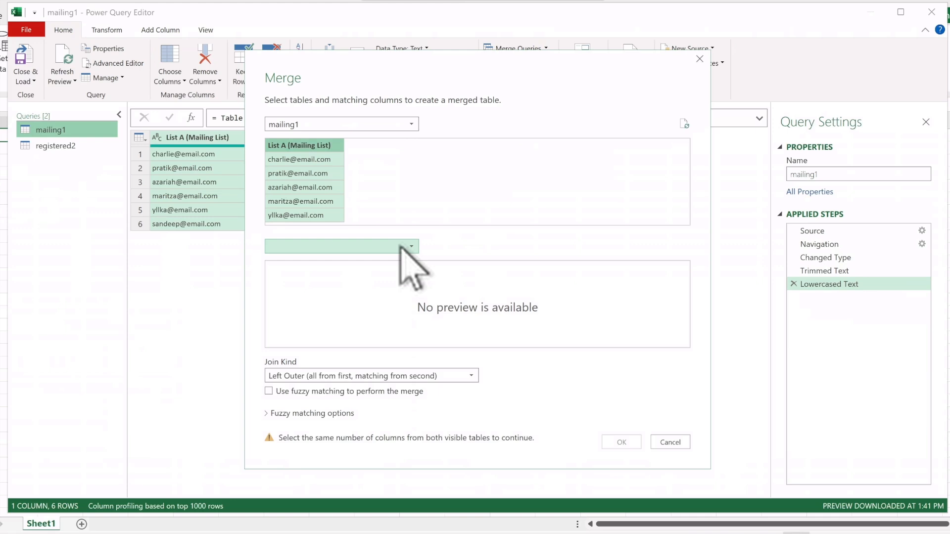
left_click(400, 247)
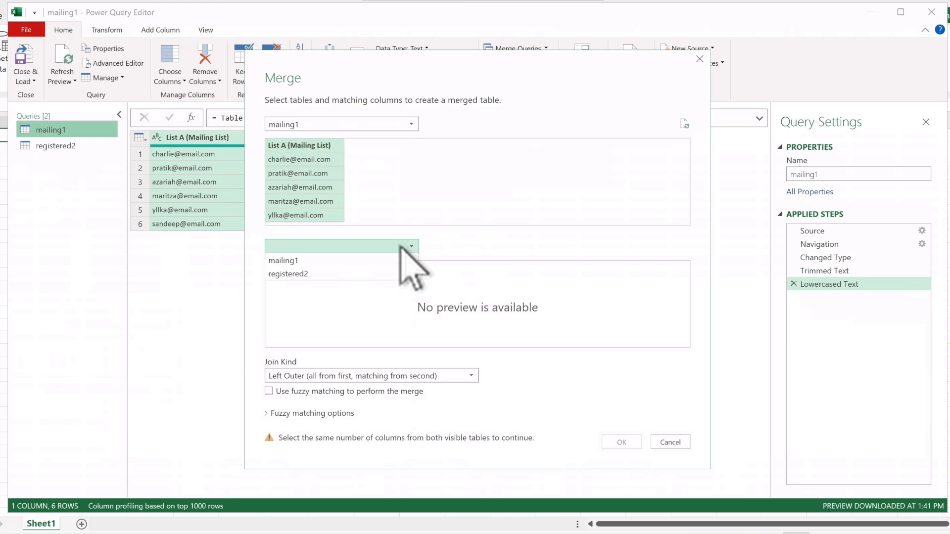
left_click(353, 273)
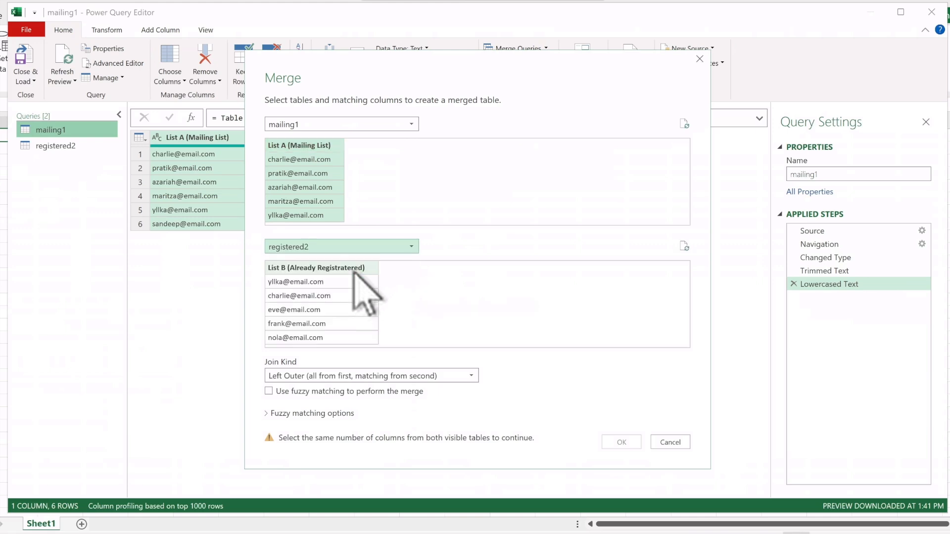
left_click(330, 268)
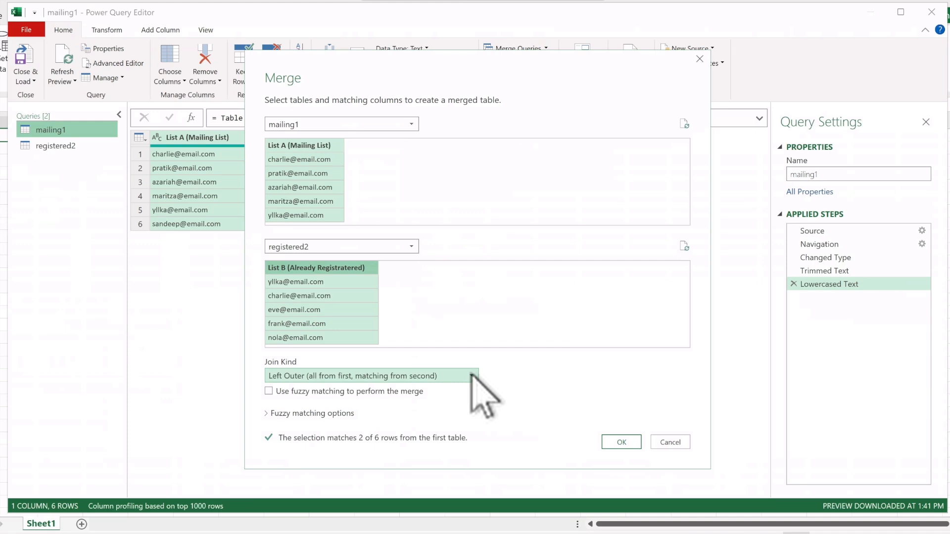
Step: Set the merge join kind to Left Anti (rows only in first) and create the merged query
left_click(472, 375)
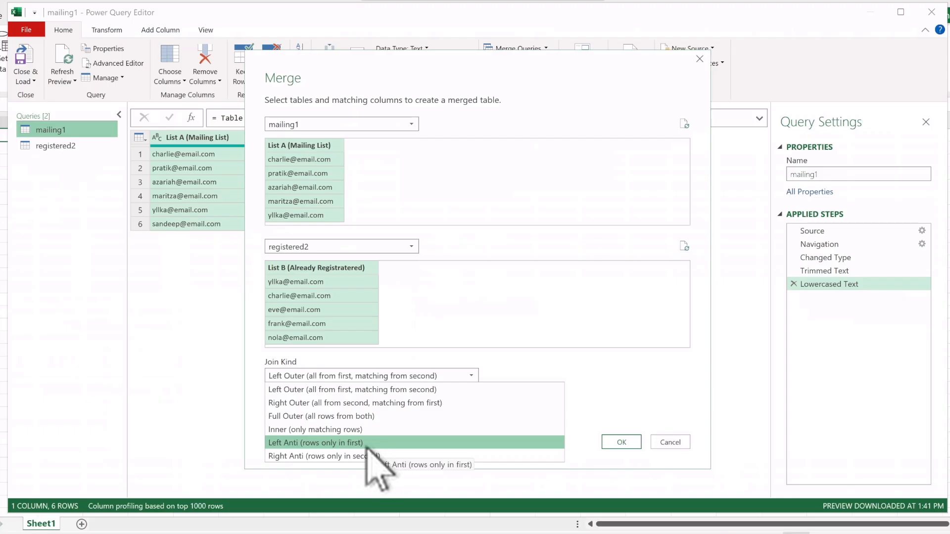
left_click(368, 443)
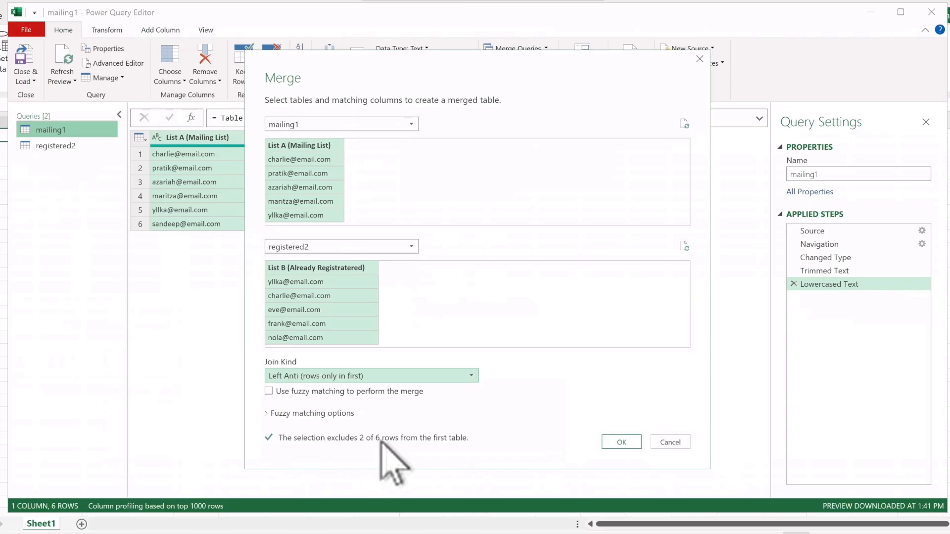
left_click(622, 442)
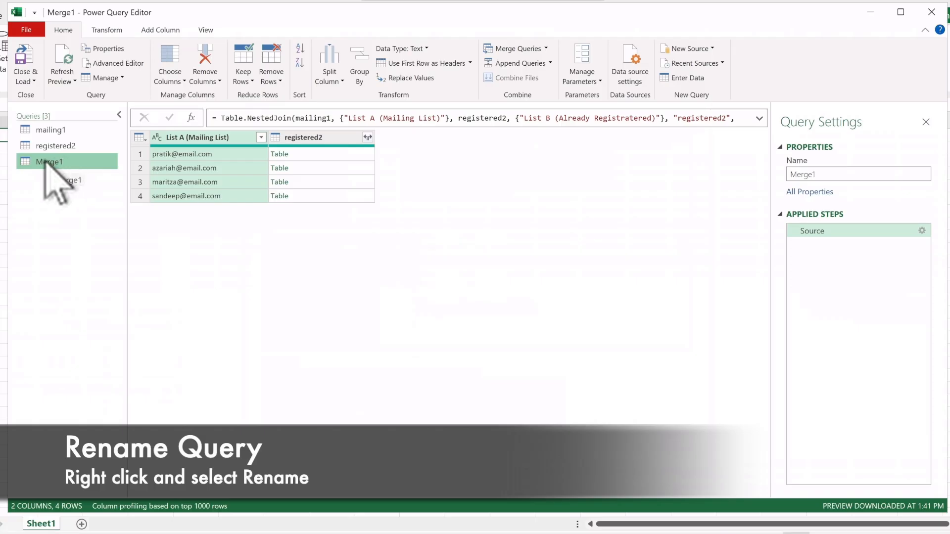
Step: Rename the new merge query to to_Invite
right_click(48, 165)
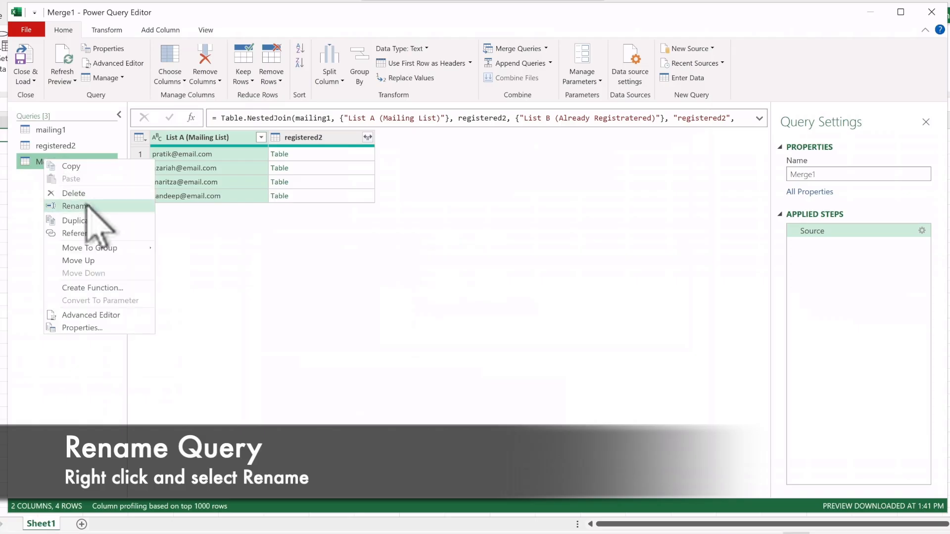
left_click(112, 207)
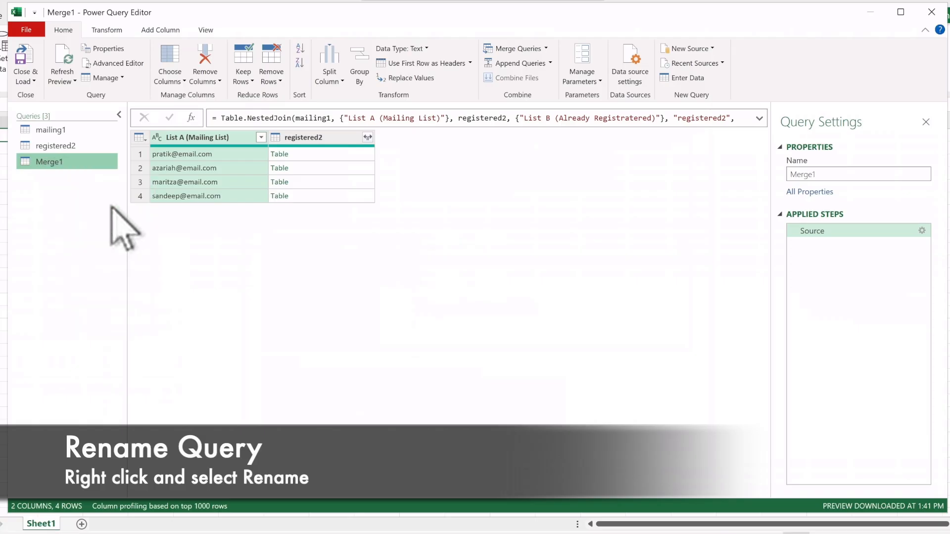
type("to_Invite")
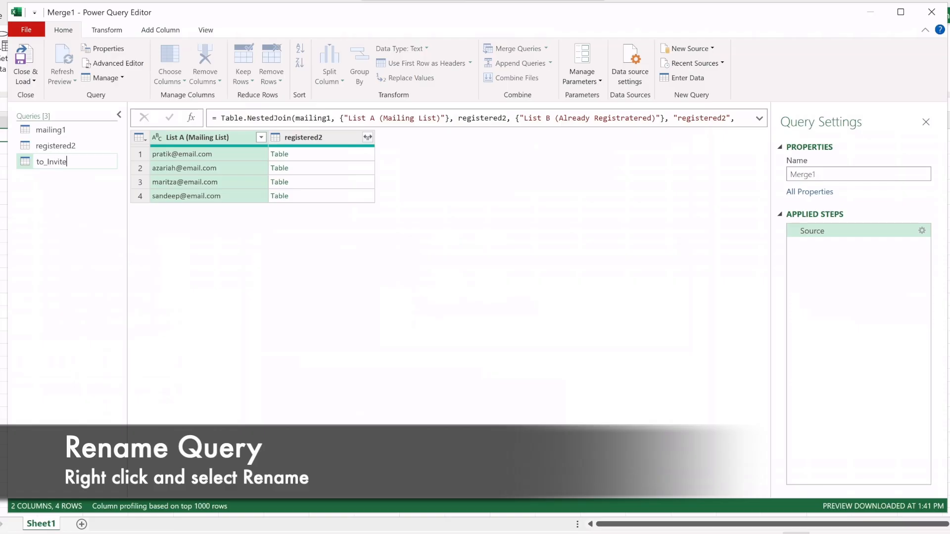
key("Return")
Step: Start another Merge Queries as New from mailing1, matching List A (Mailing List) with registered2's List B (Already Registratered)
left_click(59, 131)
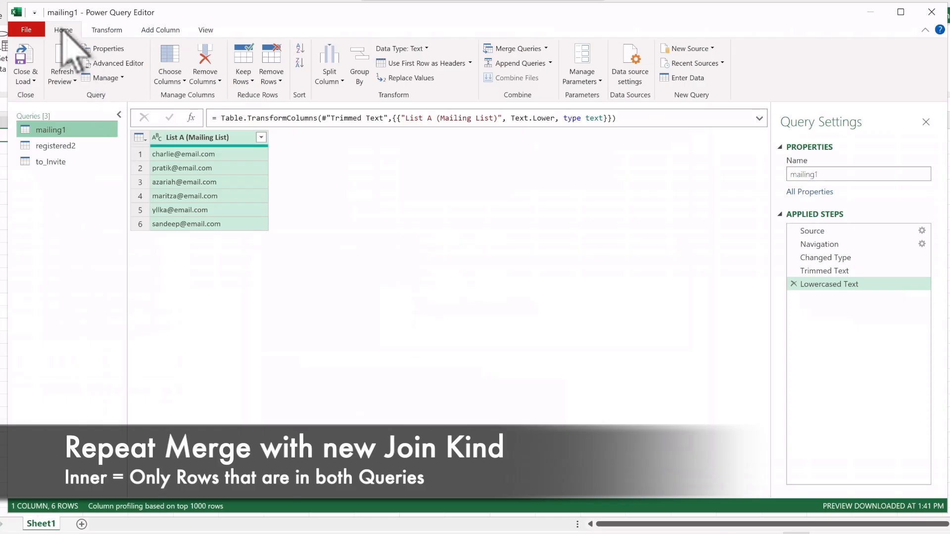
left_click(546, 48)
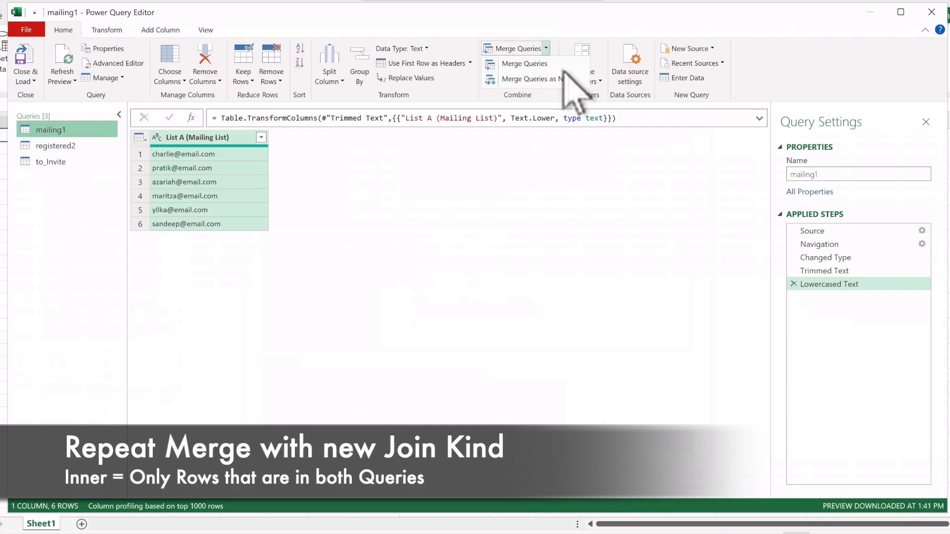
left_click(602, 78)
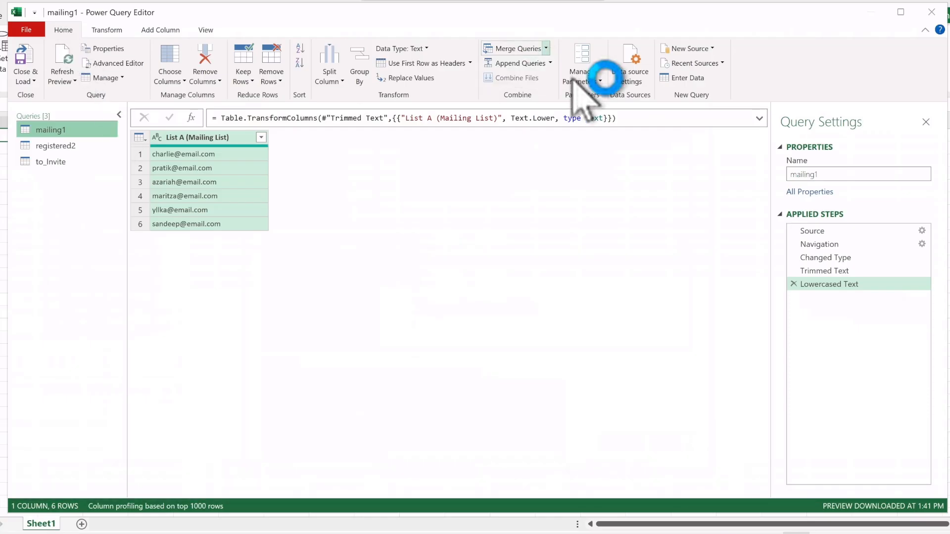
left_click(295, 151)
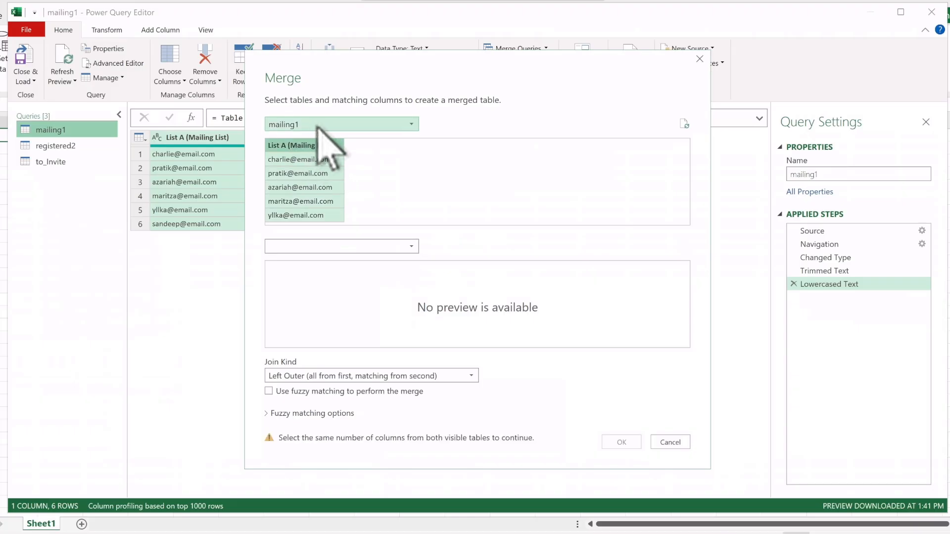
left_click(362, 246)
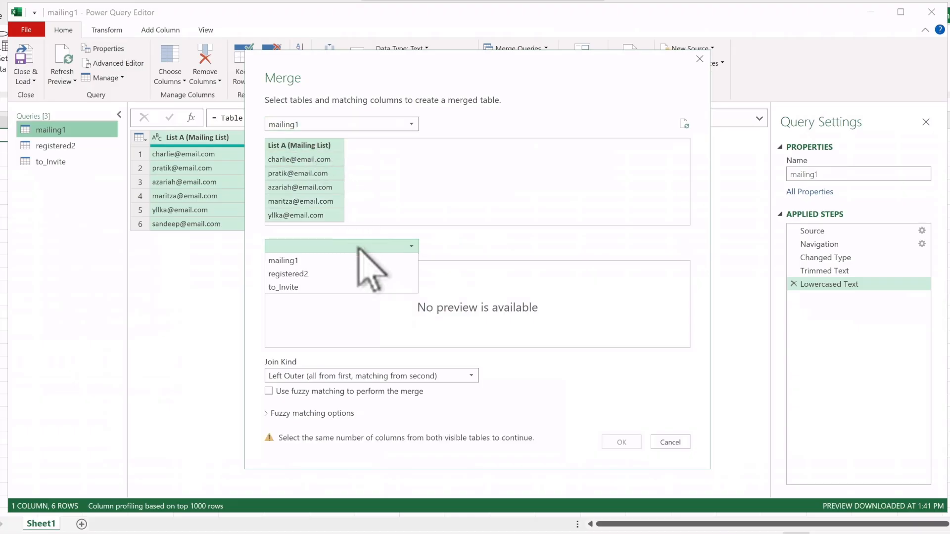
left_click(341, 273)
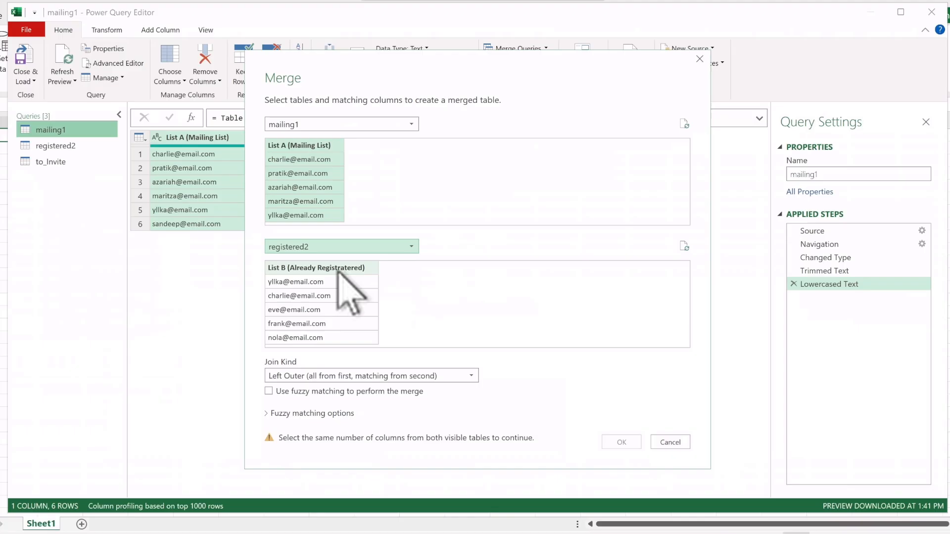
left_click(338, 268)
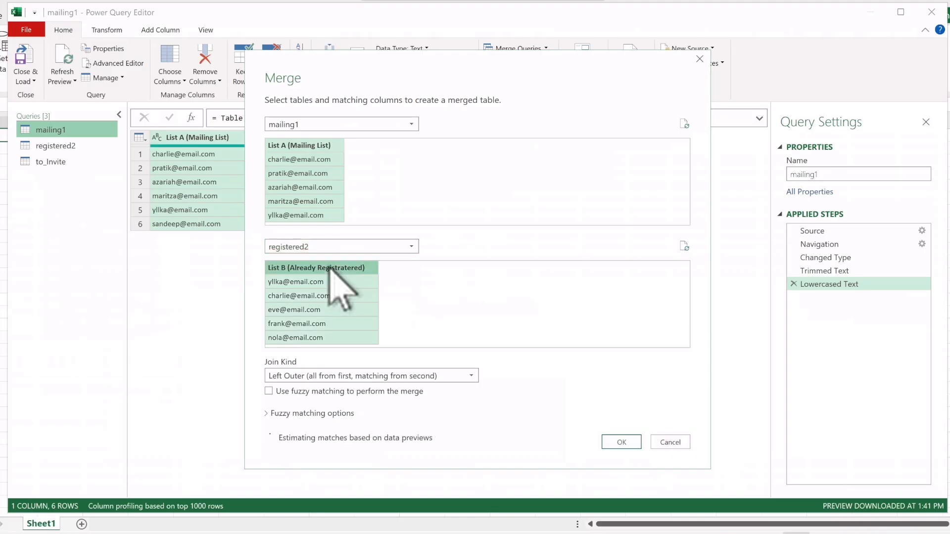
Step: Set the join kind to Inner (only matching rows) and create the merged query
left_click(471, 377)
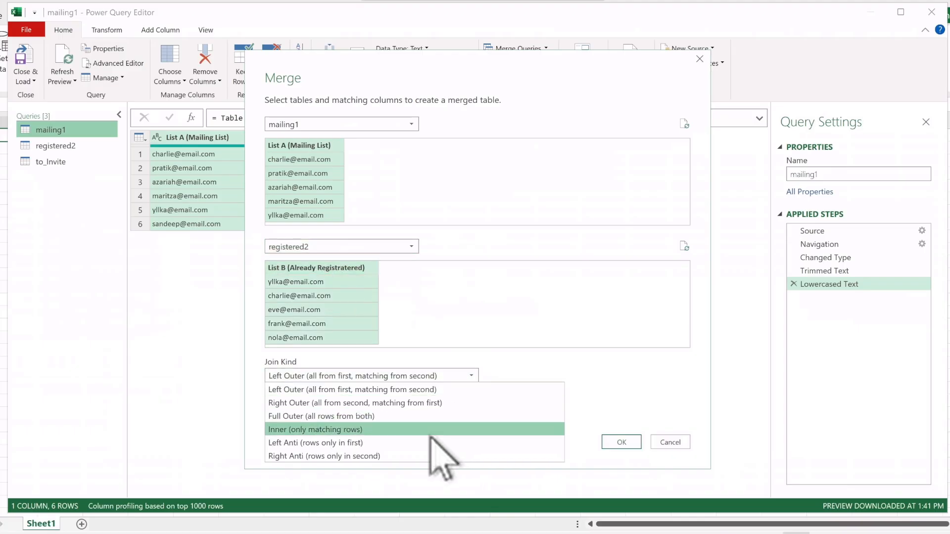
left_click(417, 433)
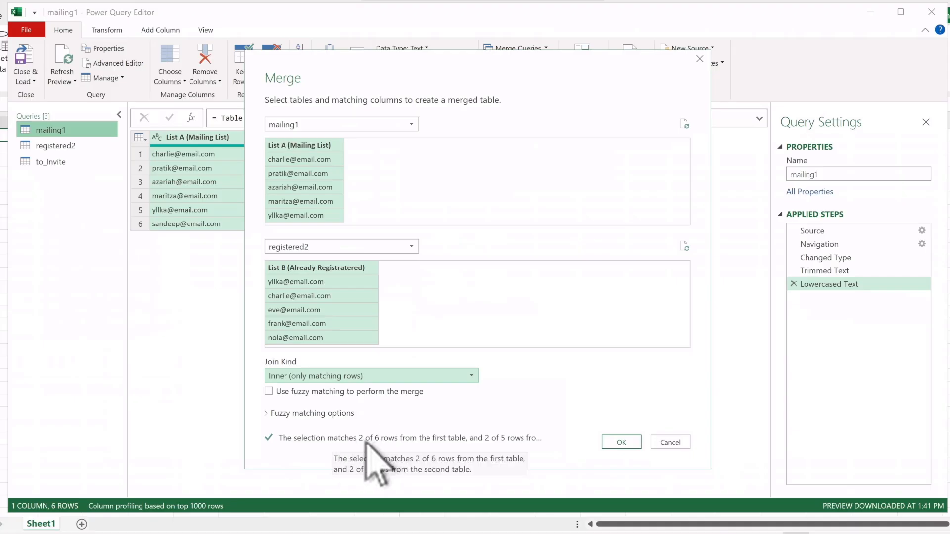
left_click(621, 442)
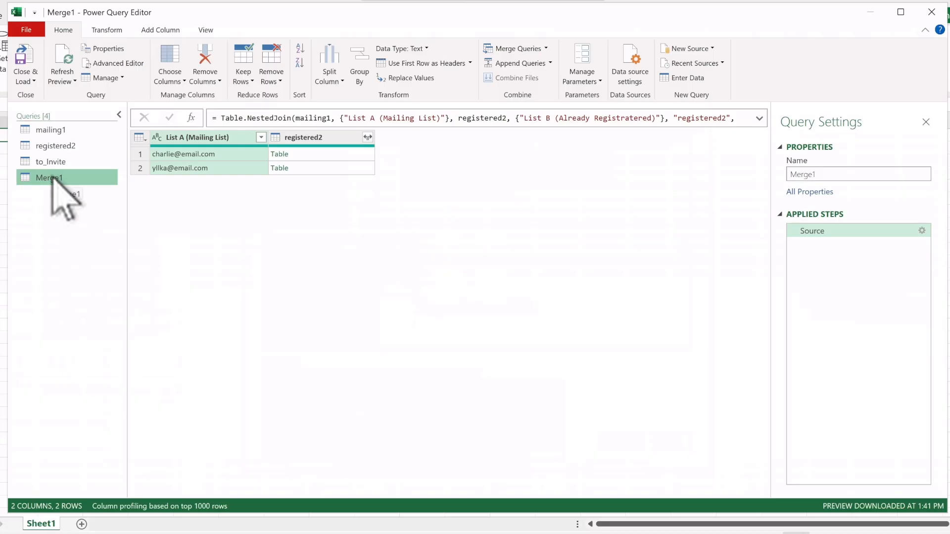
Step: Rename the new merge query to to_Thank
right_click(52, 178)
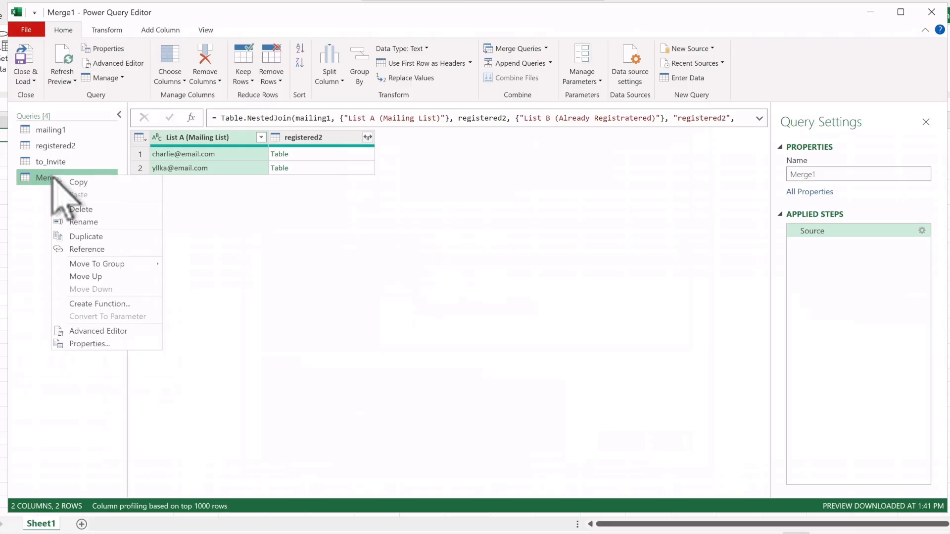
left_click(92, 226)
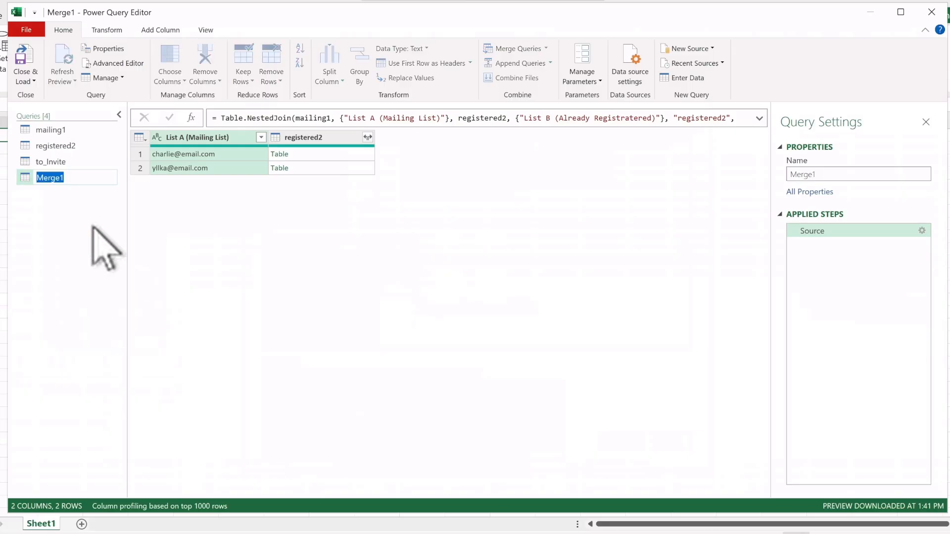
type("to_Thank")
left_click(86, 231)
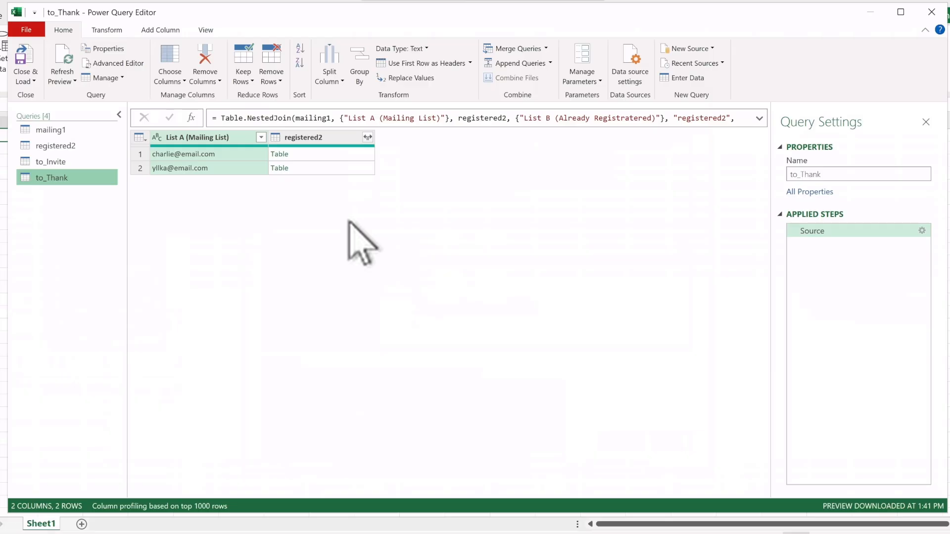
left_click(282, 154)
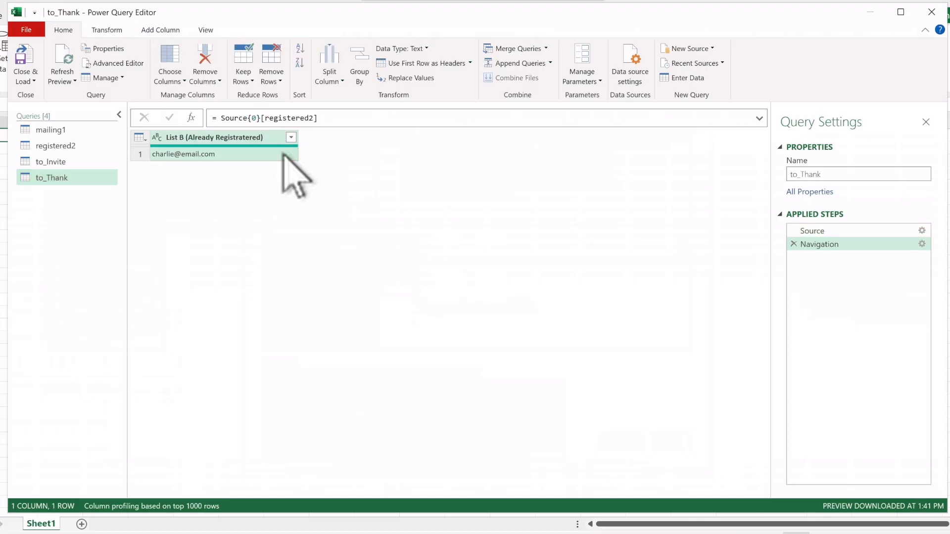
left_click(794, 244)
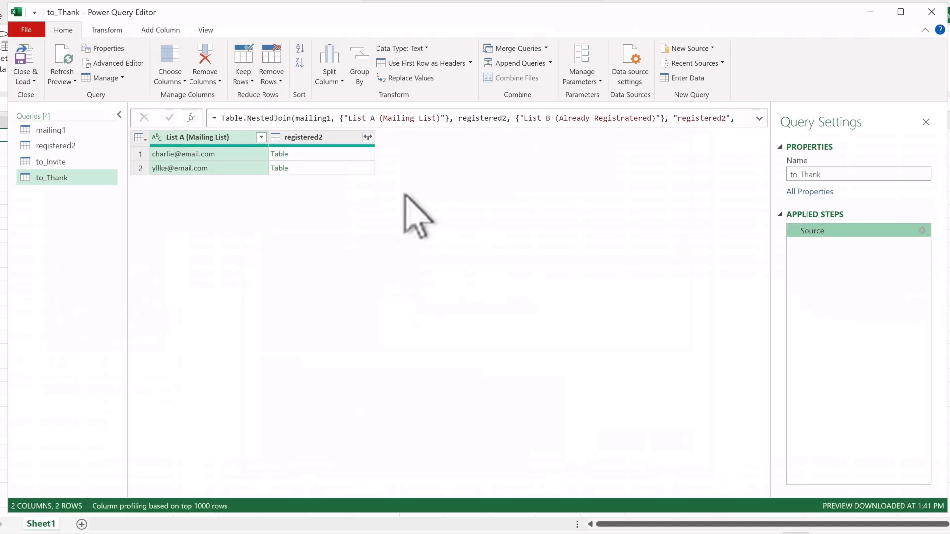
left_click(367, 137)
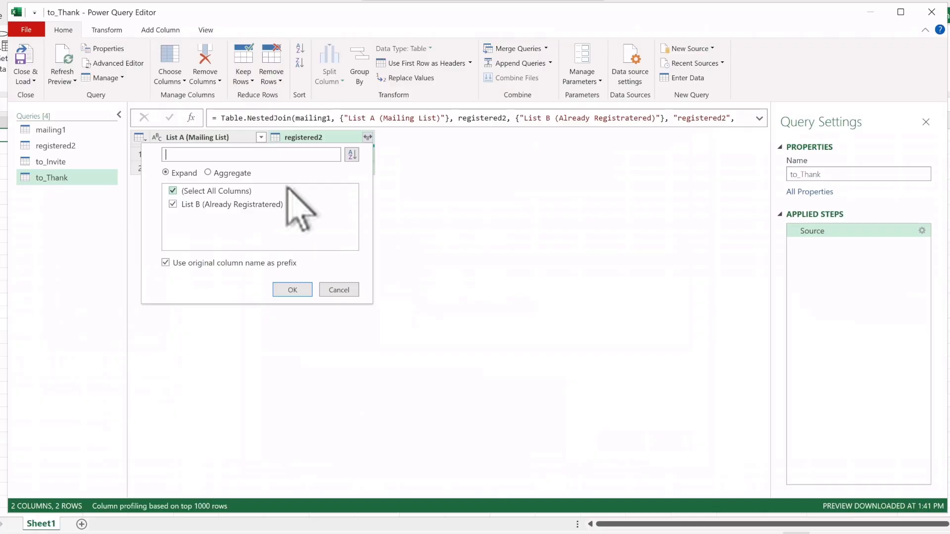
left_click(339, 289)
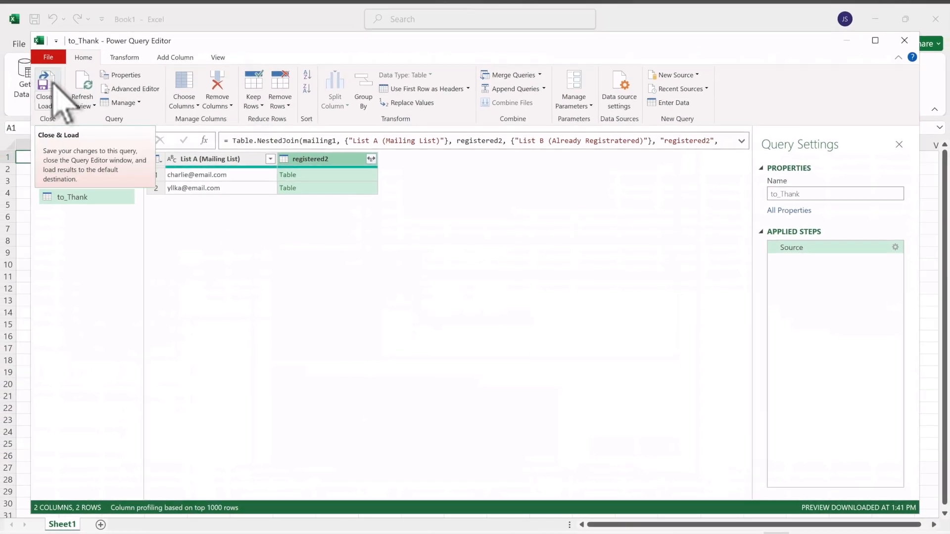
Step: Close and load all queries to worksheets and view each loaded sheet
left_click(53, 83)
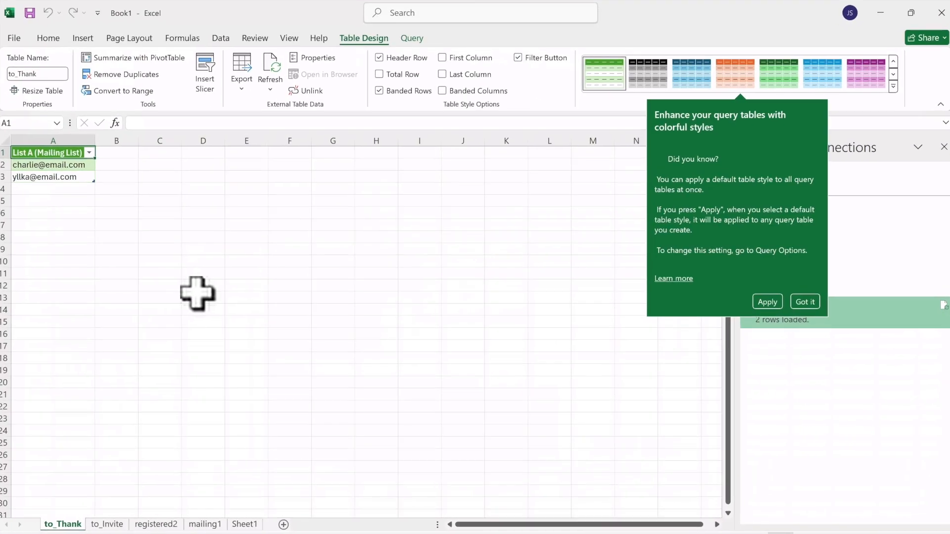
left_click(205, 524)
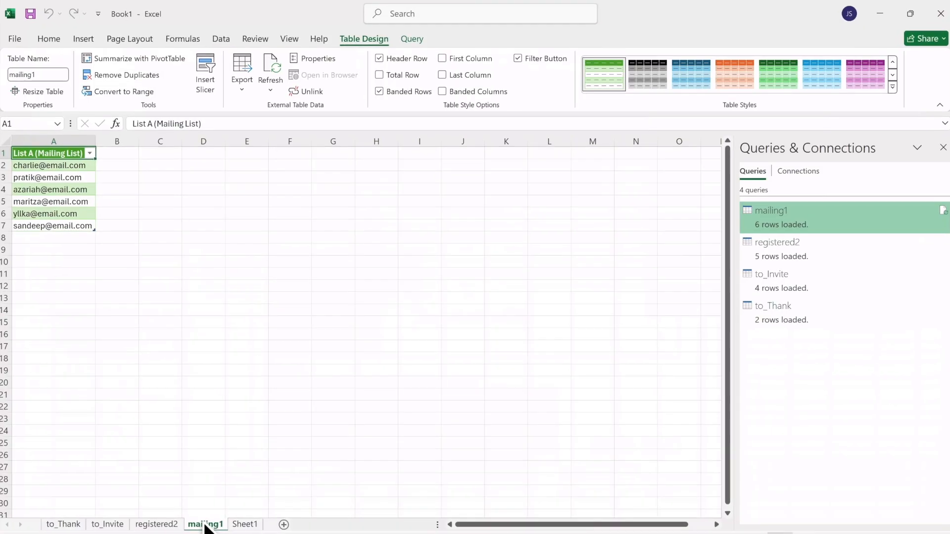
left_click(159, 524)
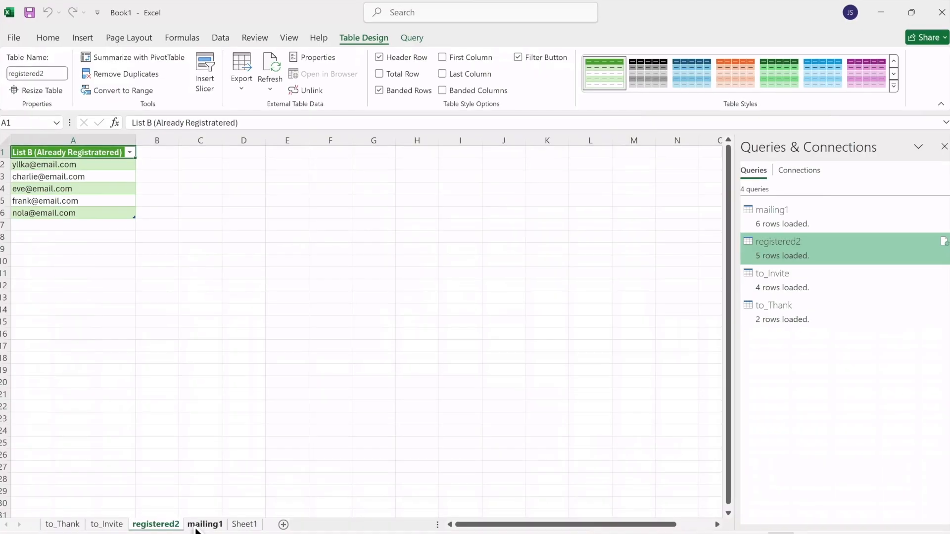
left_click(103, 526)
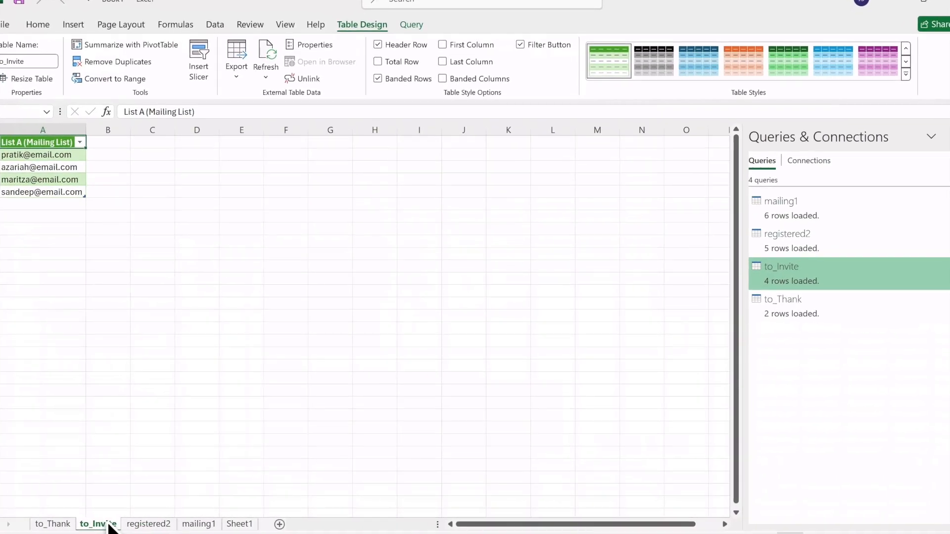
left_click(52, 525)
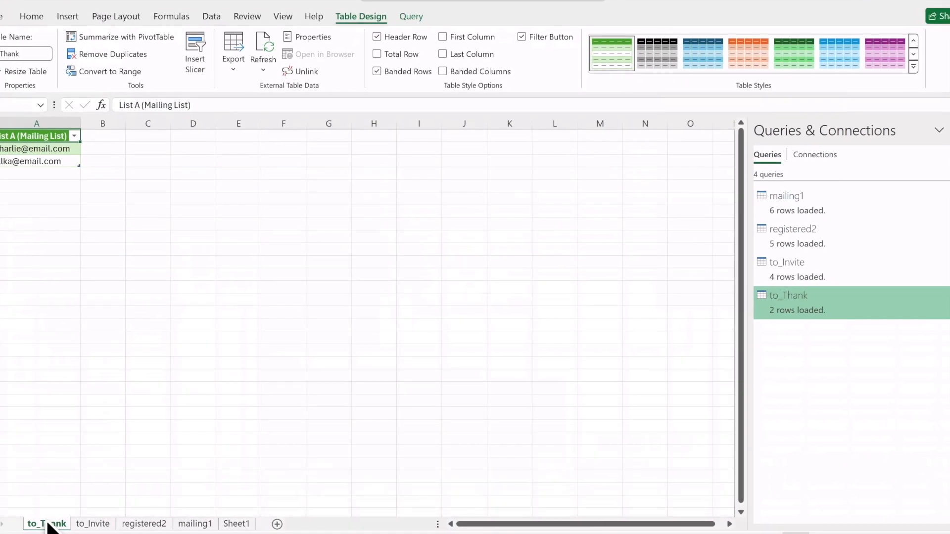
Step: Copy the to_Thank table's header and email cells
left_click(83, 237)
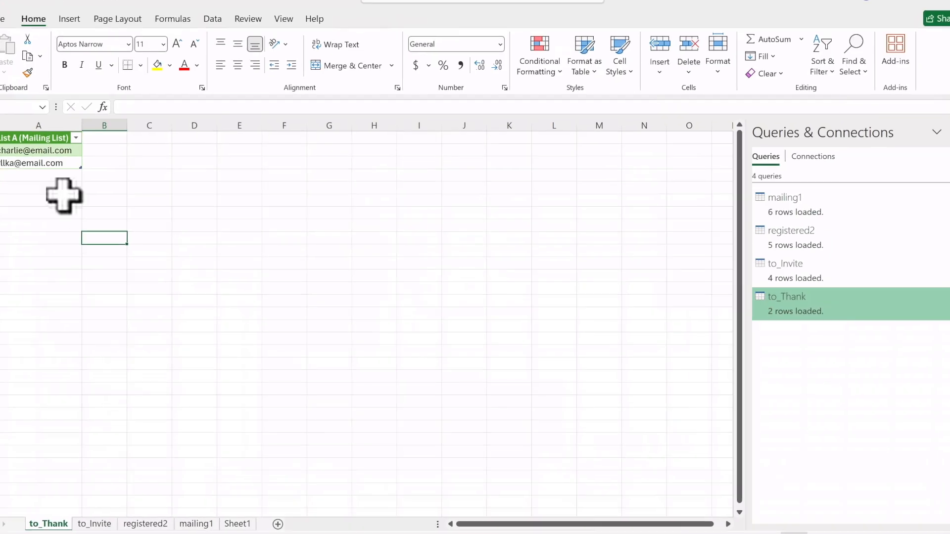
left_click_drag(17, 135, 39, 163)
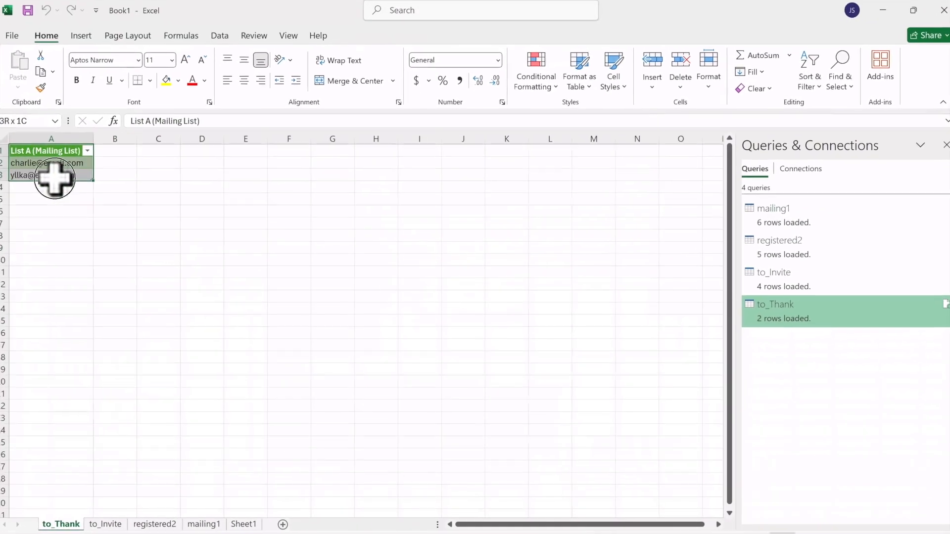
right_click(31, 158)
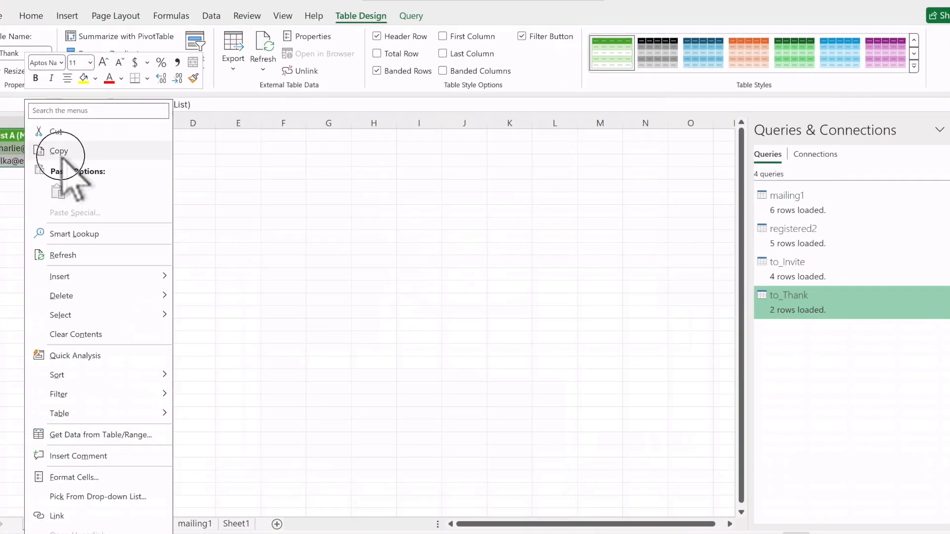
left_click(60, 151)
Step: Create a blank workbook and paste the copied to_Thank list as values
left_click(20, 44)
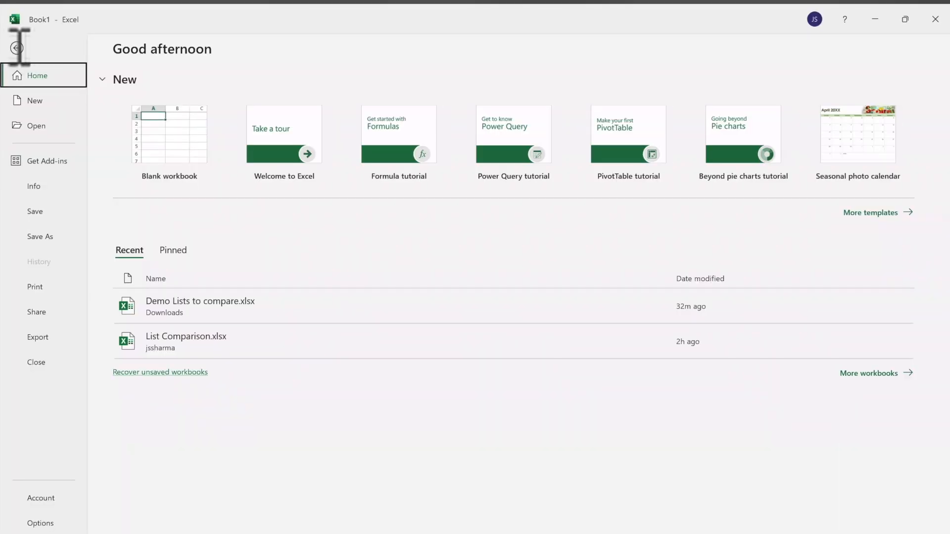
left_click(171, 132)
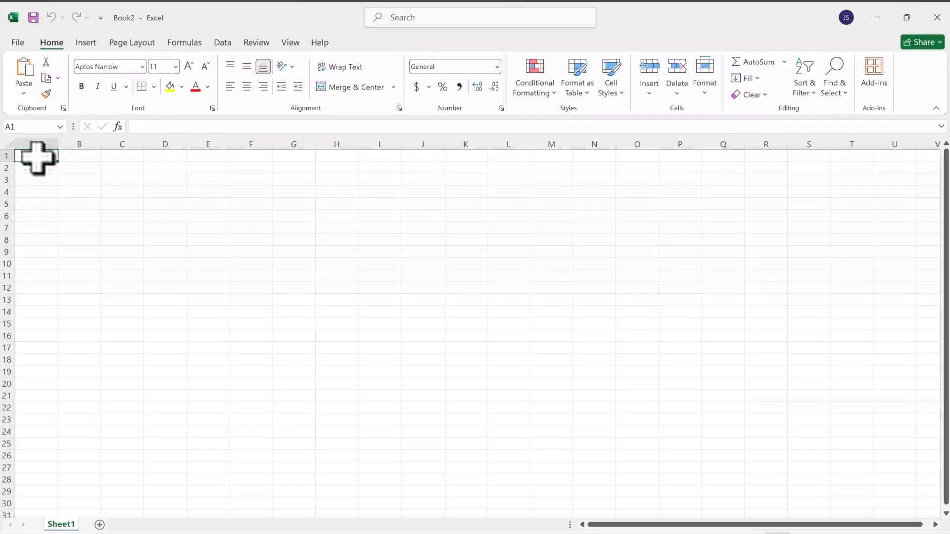
left_click(21, 83)
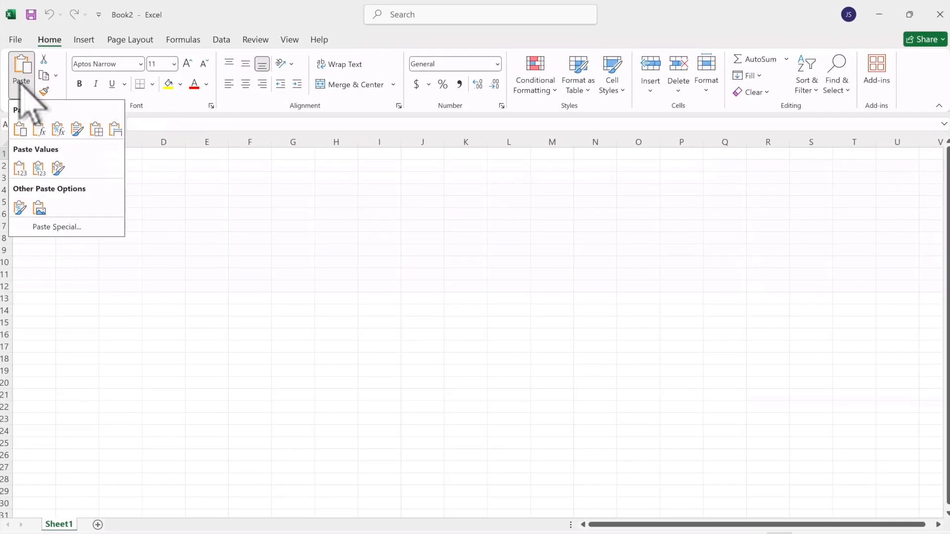
left_click(19, 164)
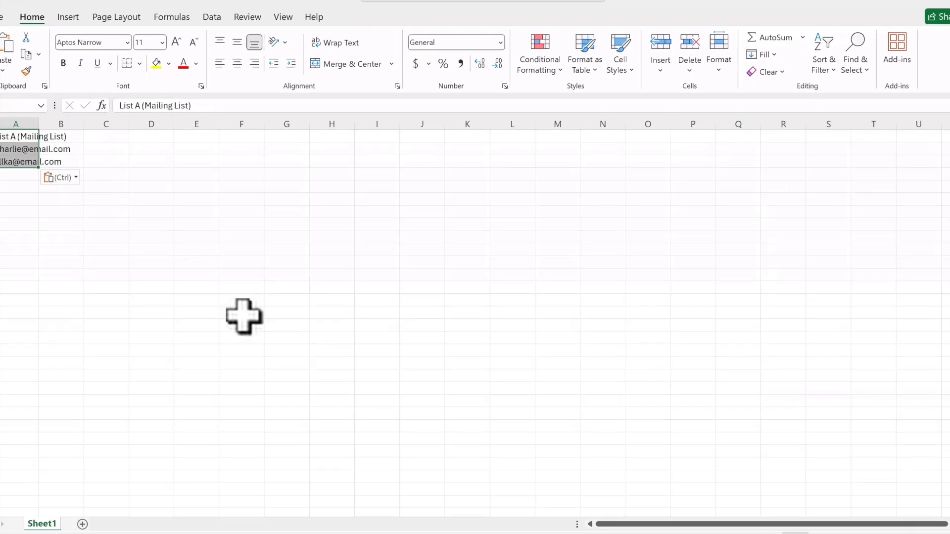
Step: Copy the last email address from the mailing sheet, append it below the registered list in the source workbook, and save the workbook
left_click(610, 533)
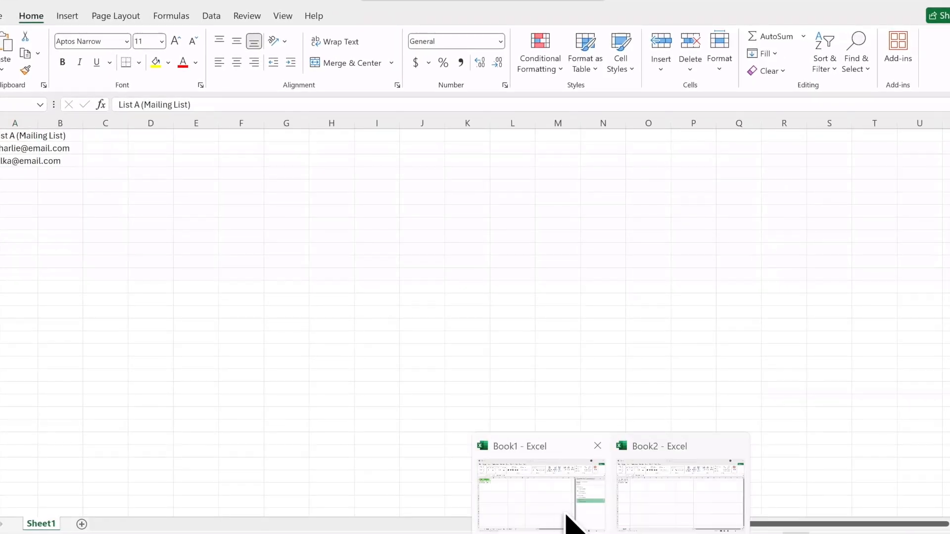
left_click(564, 517)
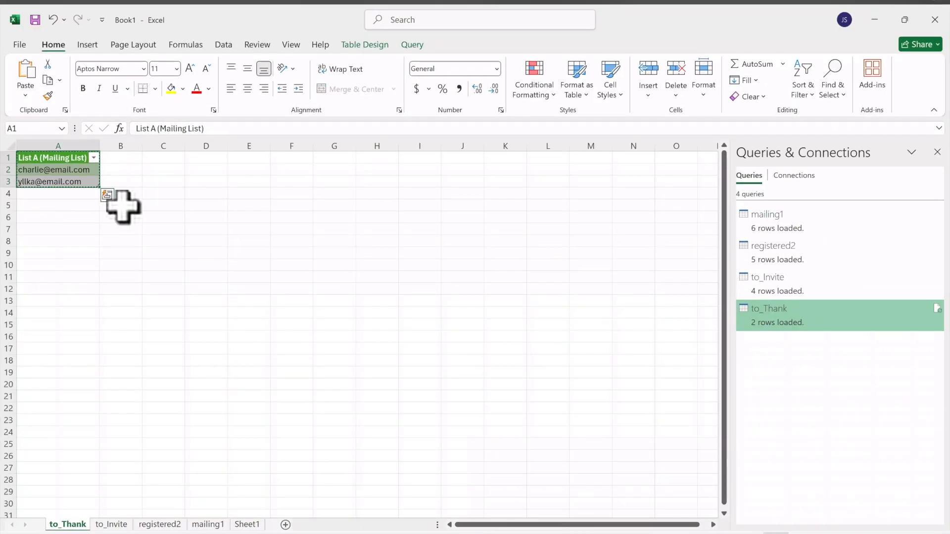
left_click(107, 524)
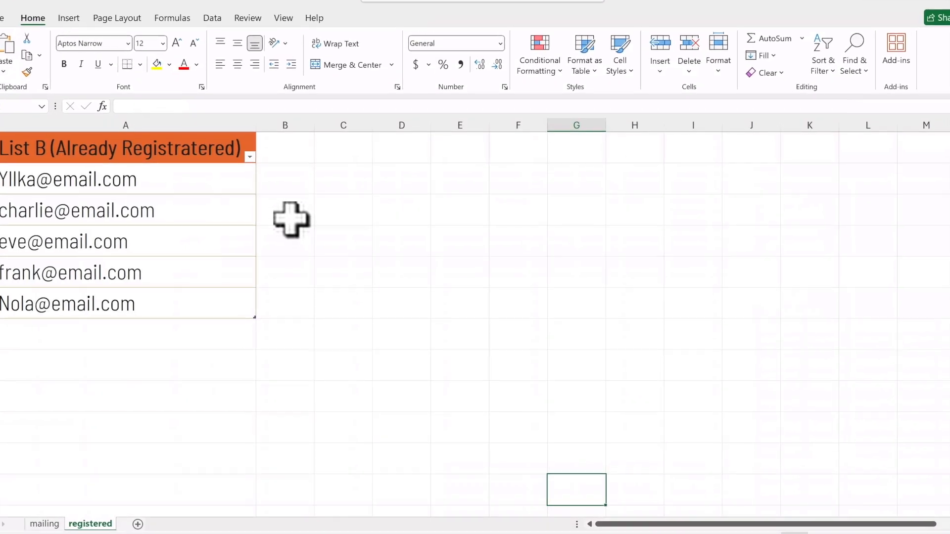
left_click(132, 335)
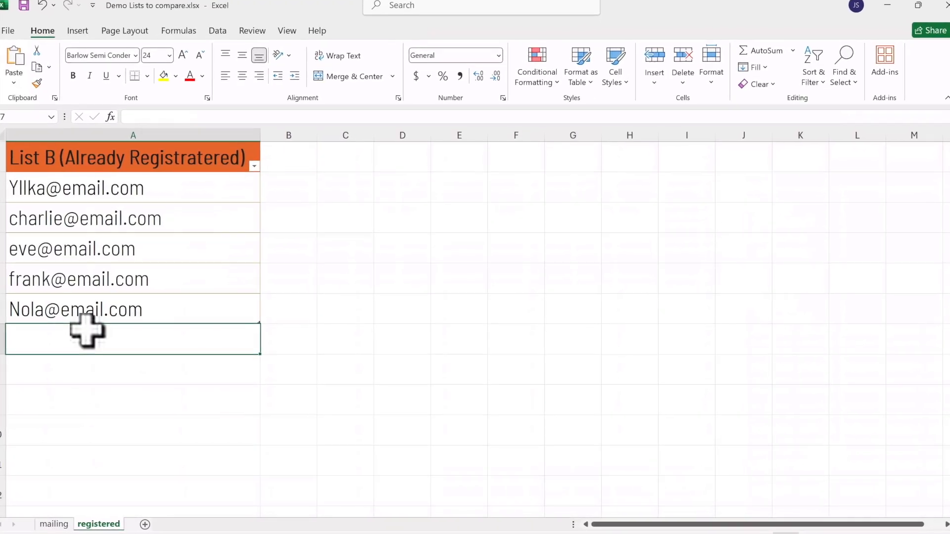
left_click(54, 524)
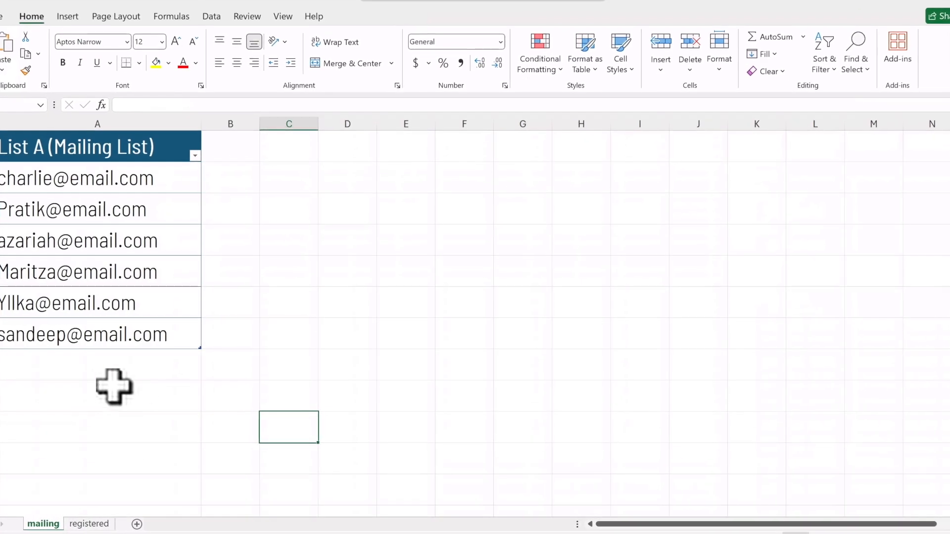
left_click(77, 339)
key("ctrl+c")
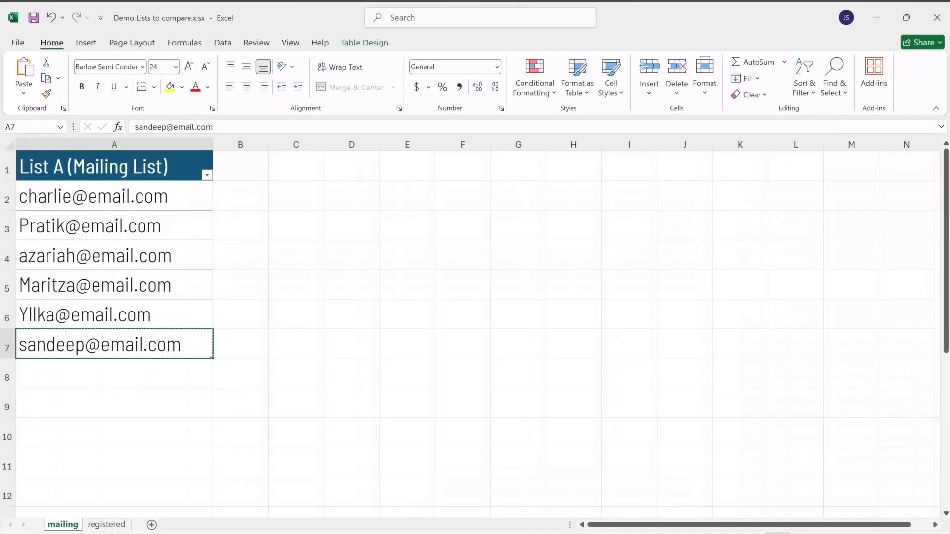
left_click(106, 524)
key("ctrl+v")
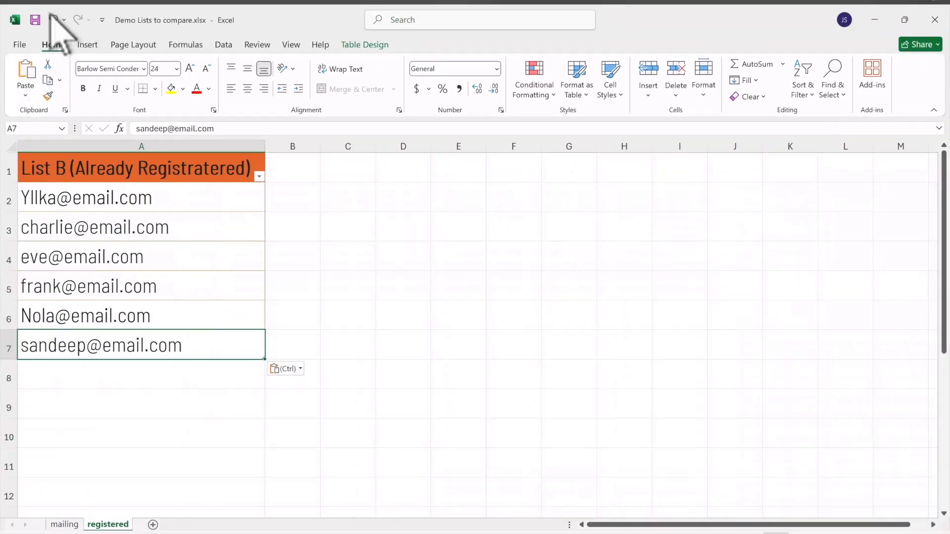
left_click(35, 17)
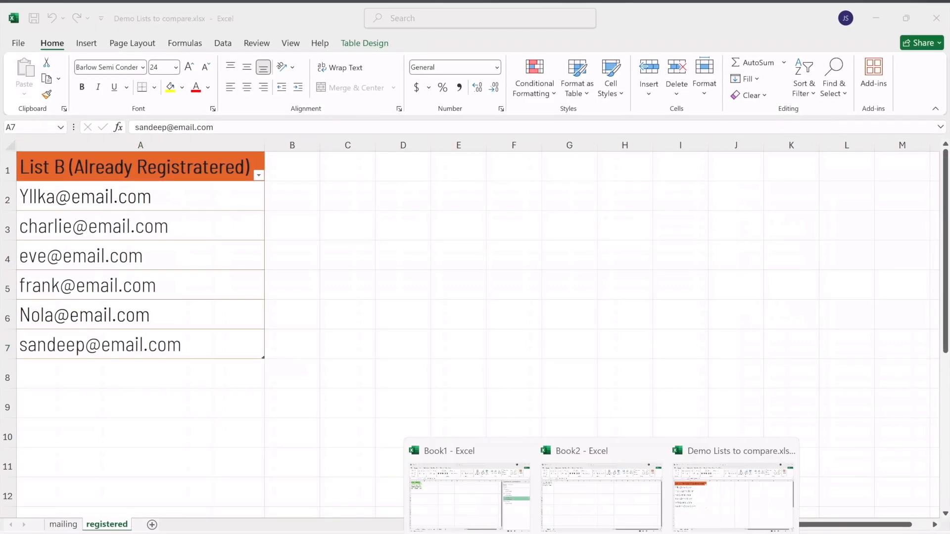
Step: Refresh all queries in the query workbook and check the updated to_Invite and to_Thank sheets
left_click(455, 490)
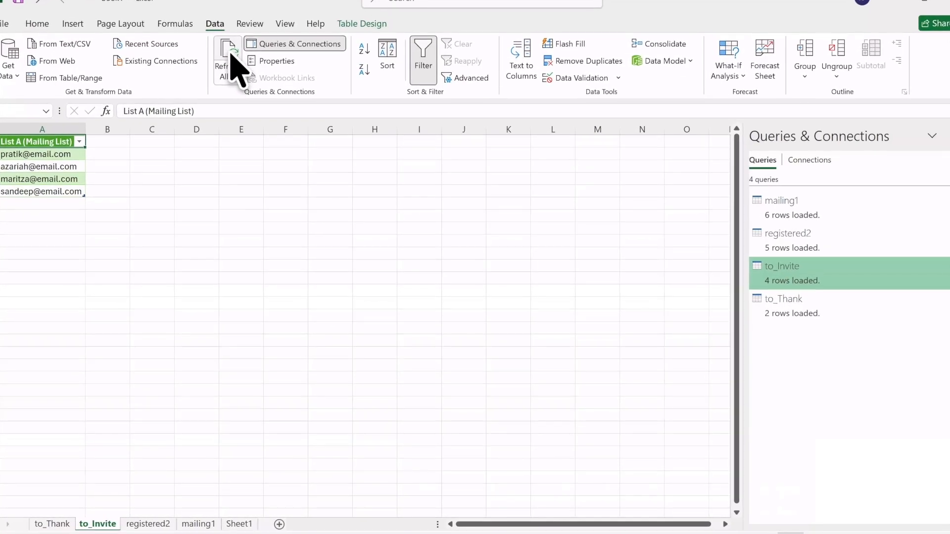
left_click(230, 51)
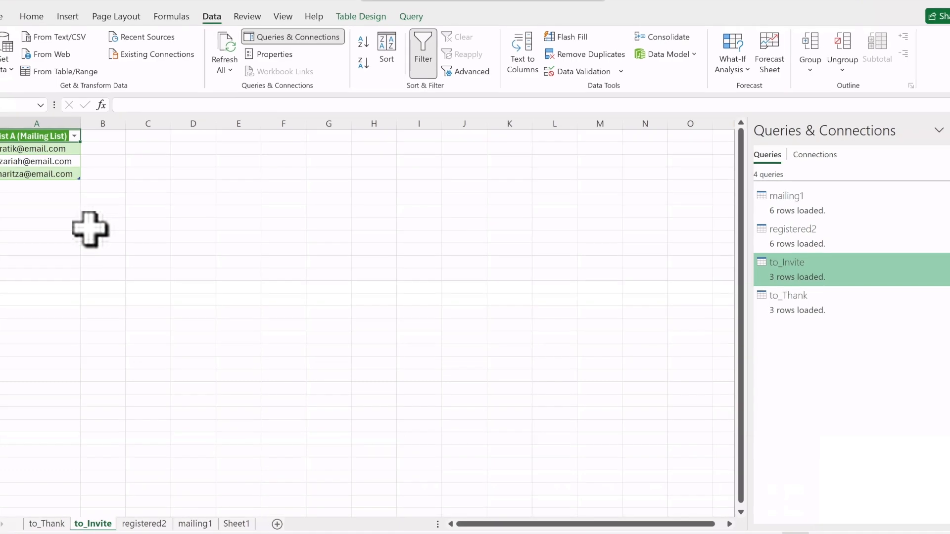
left_click(44, 525)
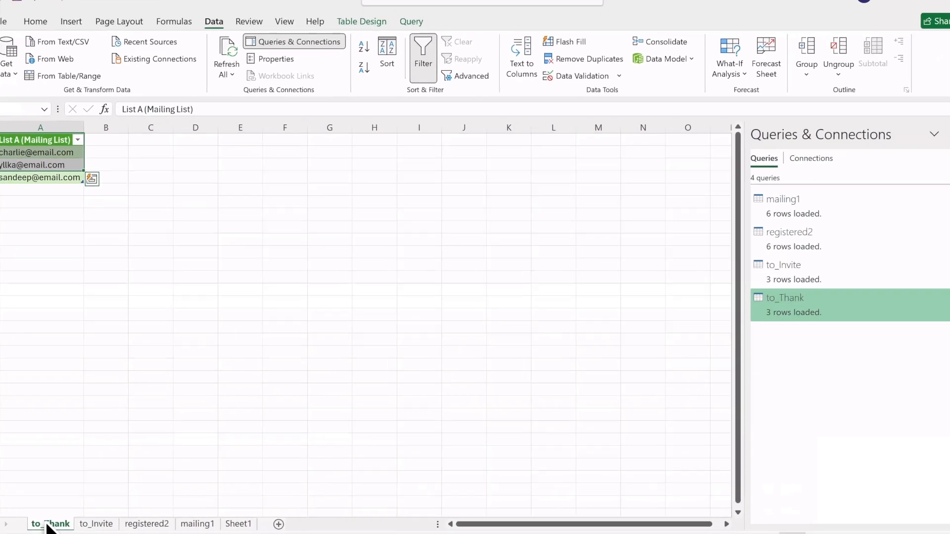